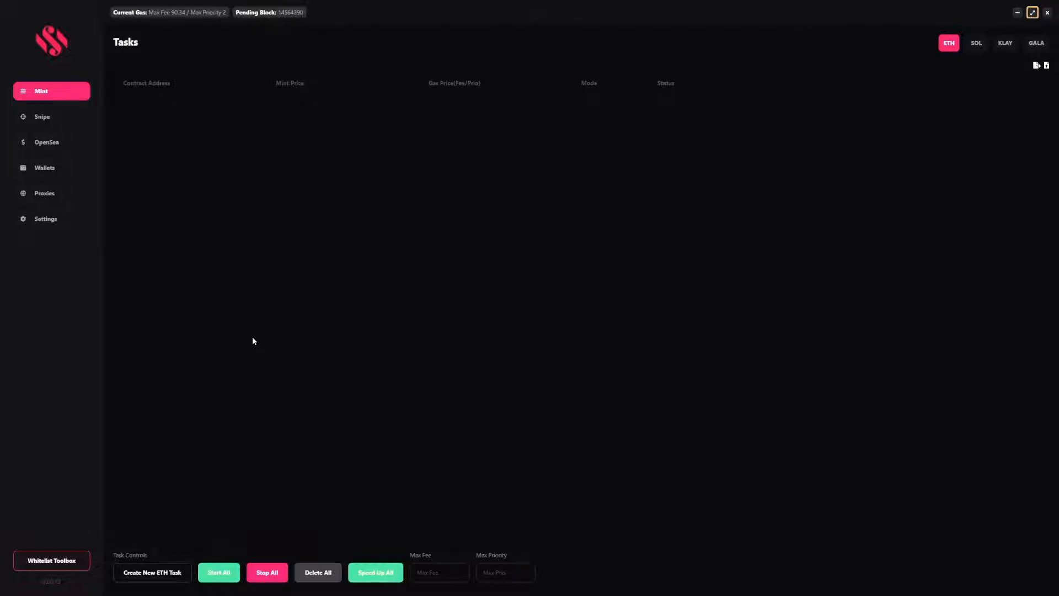
Create a new Ethereum mint task and toggle its wallet cards down to the Burner wallet
click(163, 573)
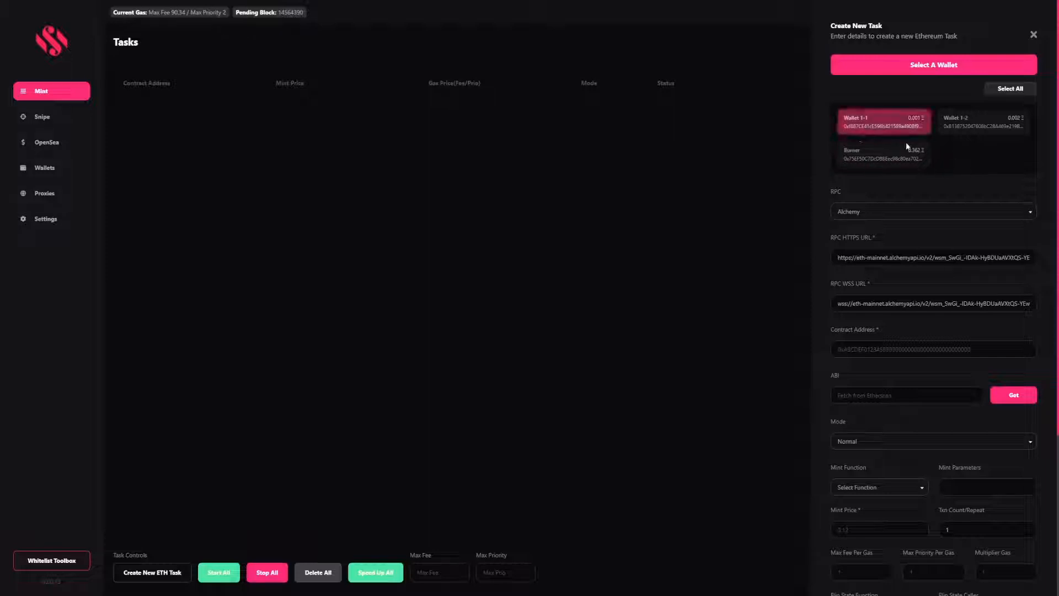
click(886, 160)
click(910, 123)
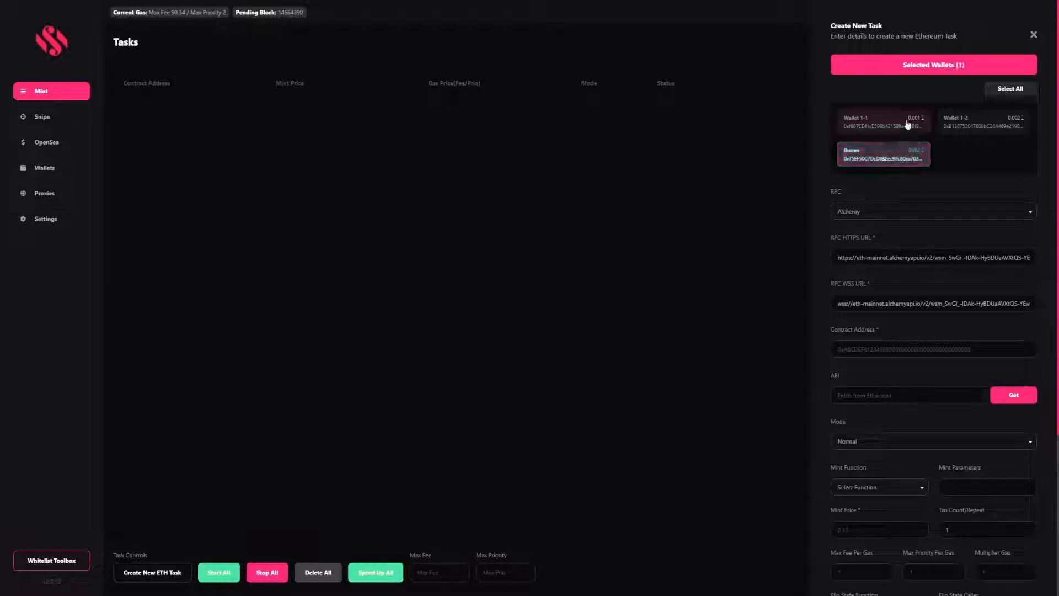
click(982, 121)
click(883, 122)
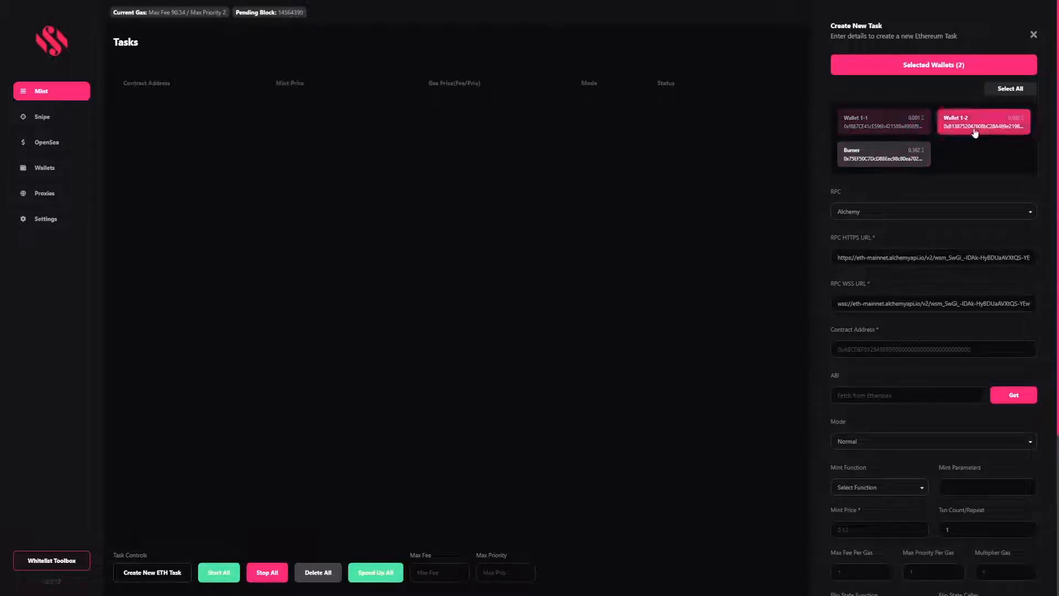
click(977, 124)
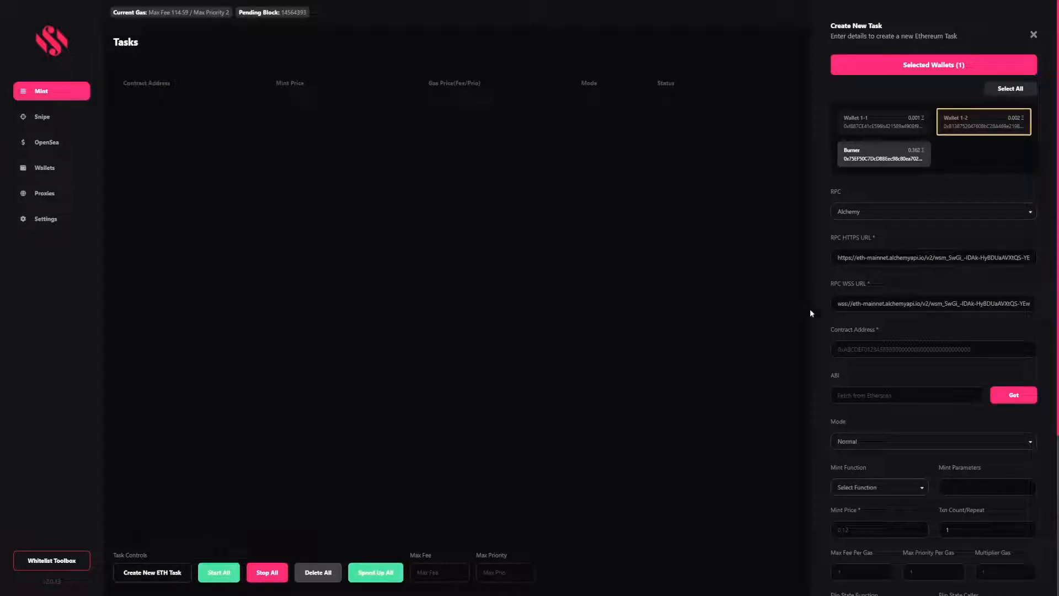
Paste the contract address into the task and fetch its ABI from Etherscan
click(859, 347)
text(0xe6cf90a27f0a2714f2610ed715001d12650ede94)
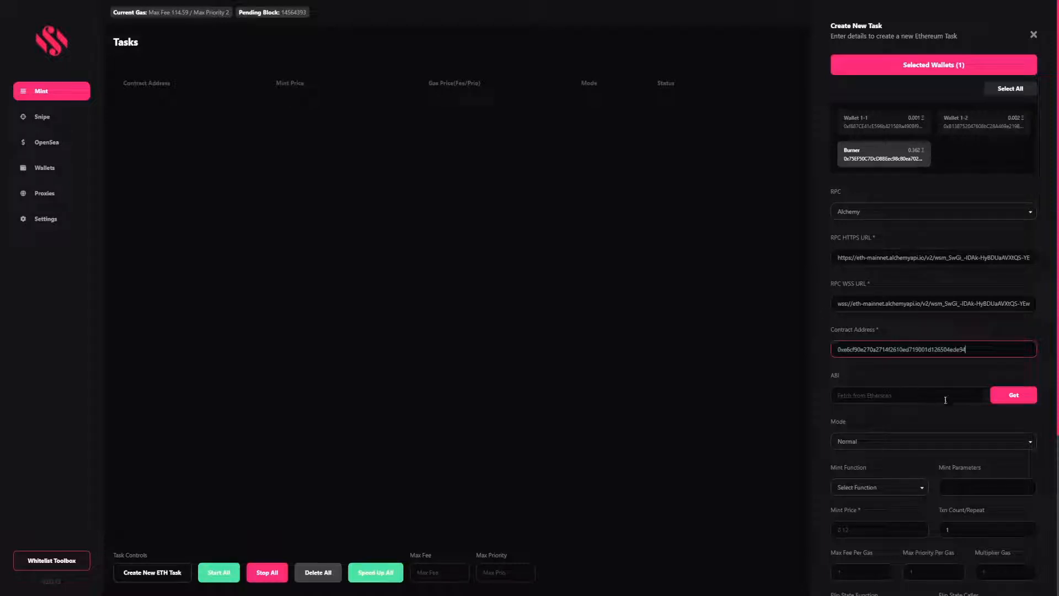
click(1003, 398)
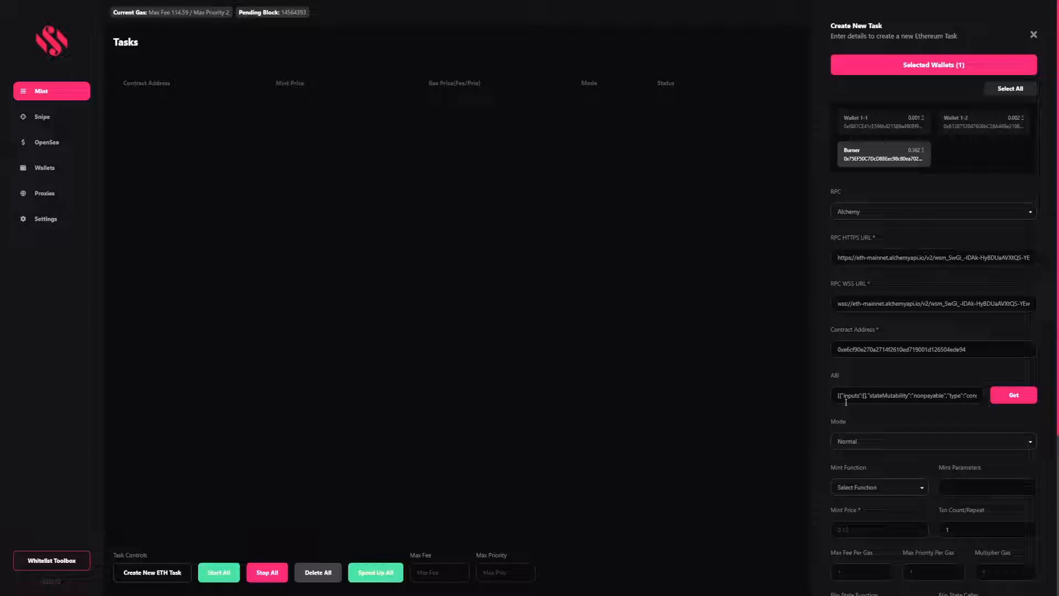
scroll(868, 409, down, 3)
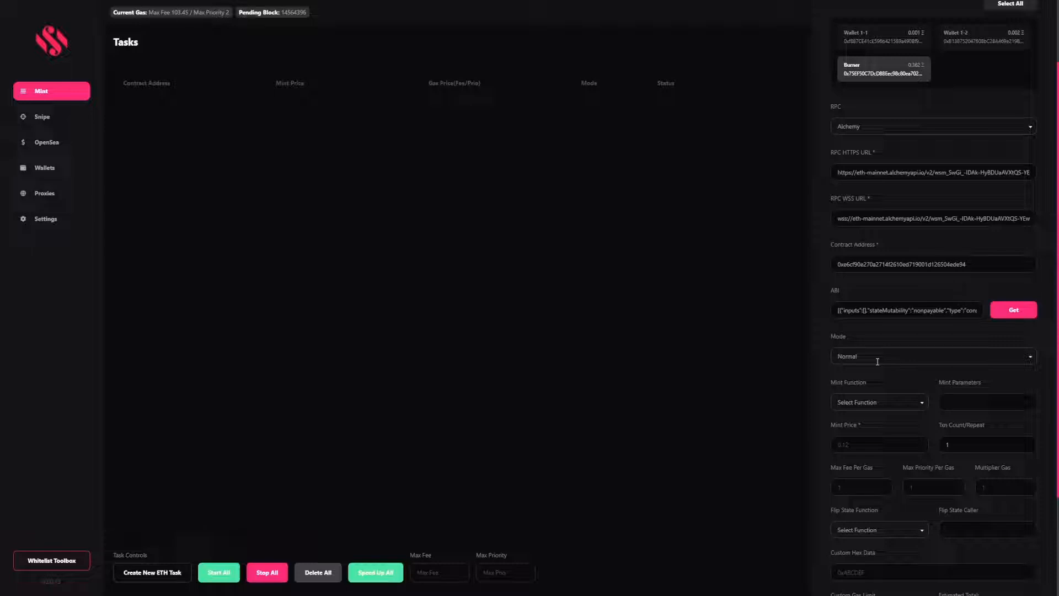
Choose the mint - [1] function with parameter [1] and a mint price of 0.1
click(878, 398)
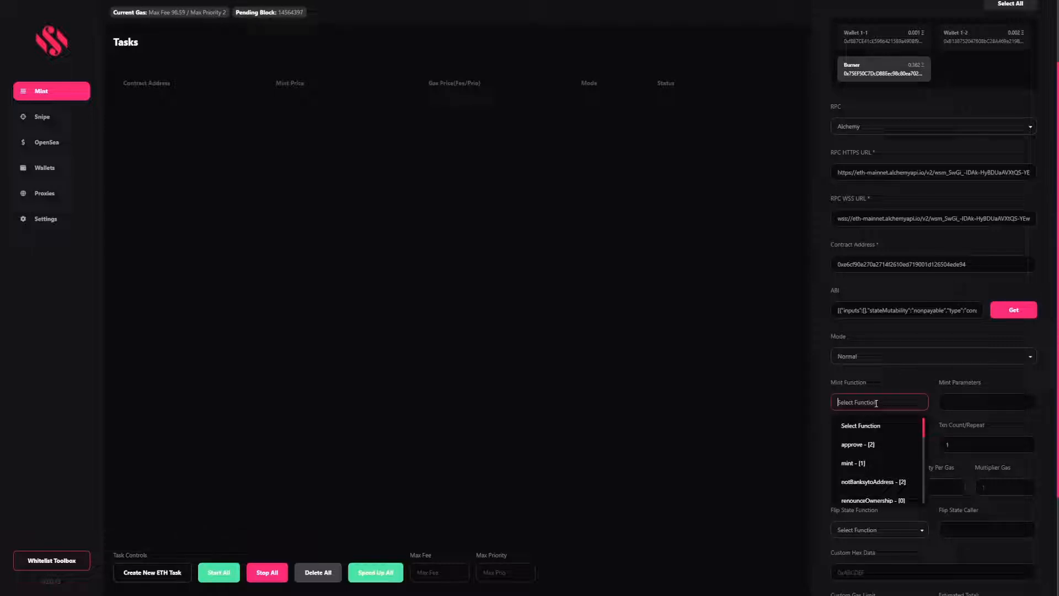
click(854, 469)
click(954, 402)
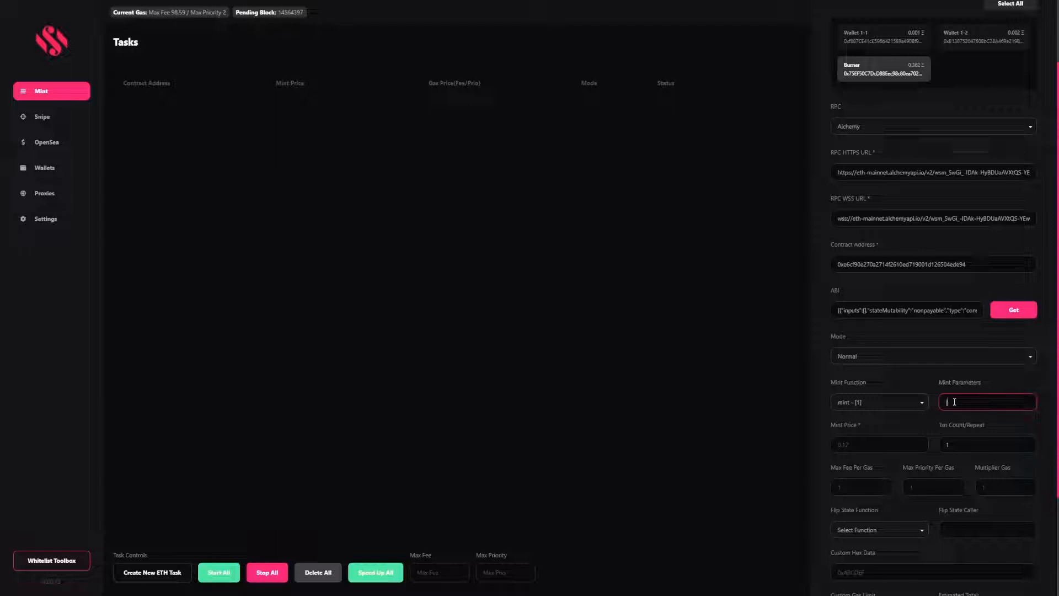
text([1])
click(870, 442)
text(0.1)
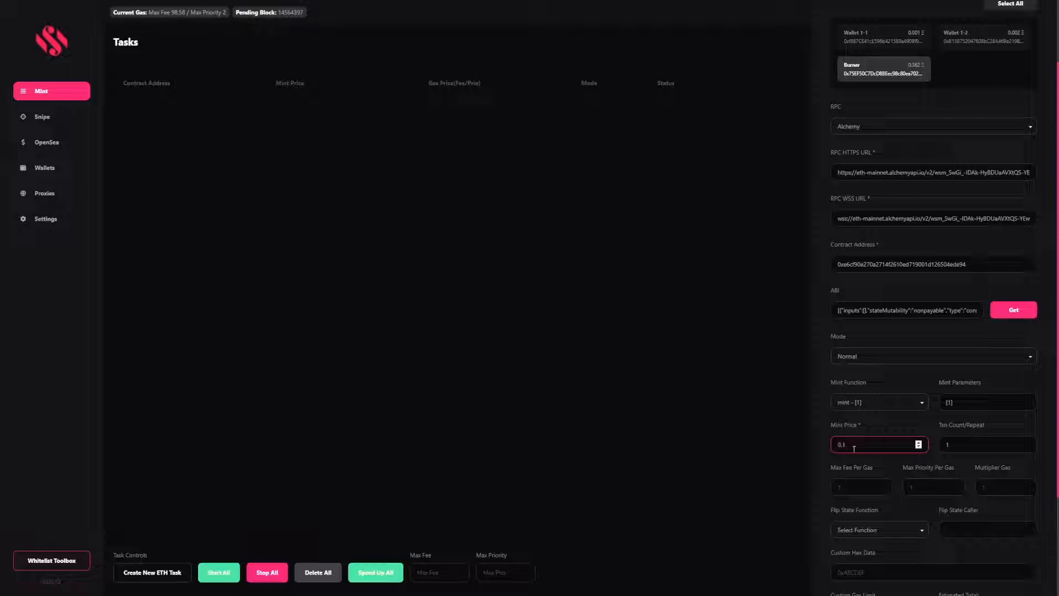
scroll(901, 331, down, 3)
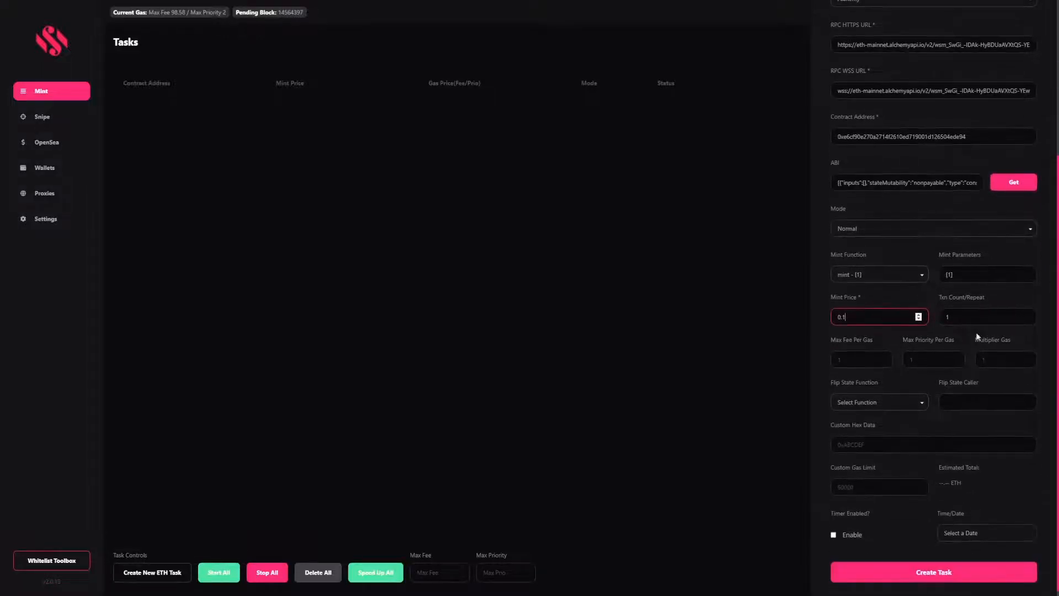
key(Tab)
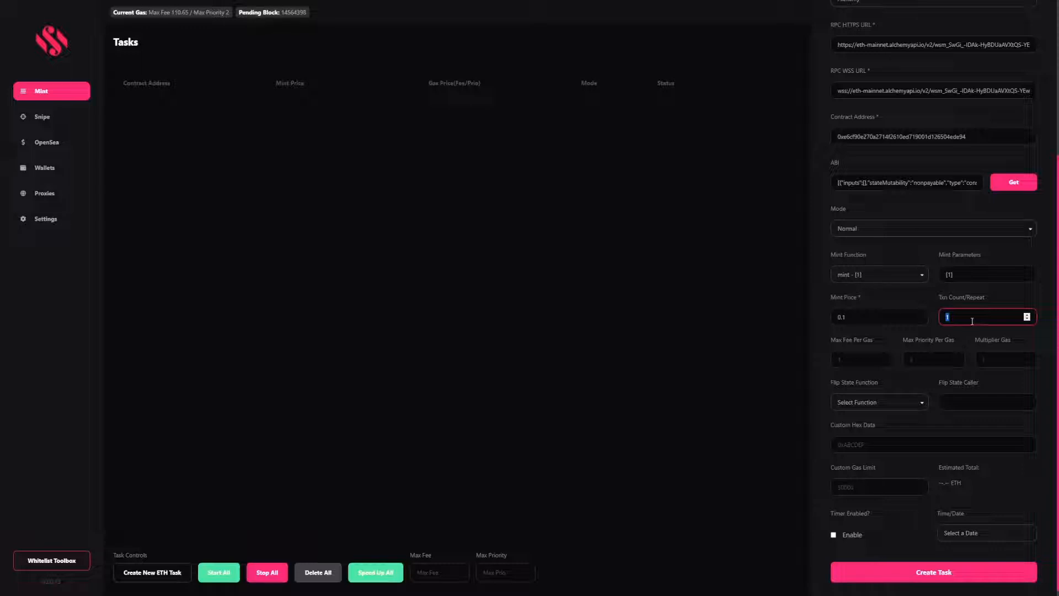
Enter 5 as the transaction count/repeat, leaving the max fee and gas multiplier fields blank
text(5)
click(850, 359)
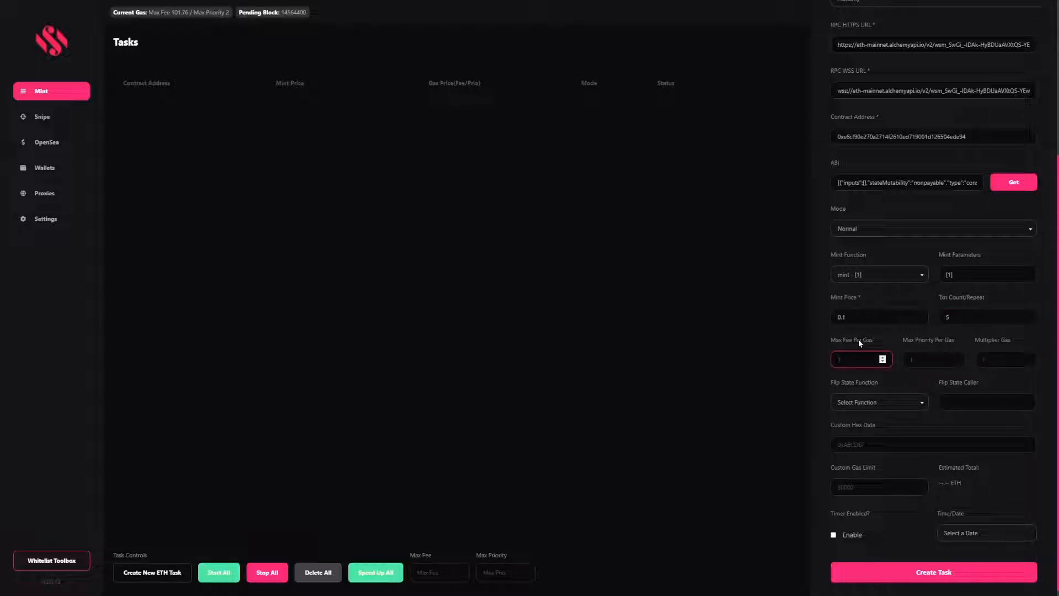
click(1007, 358)
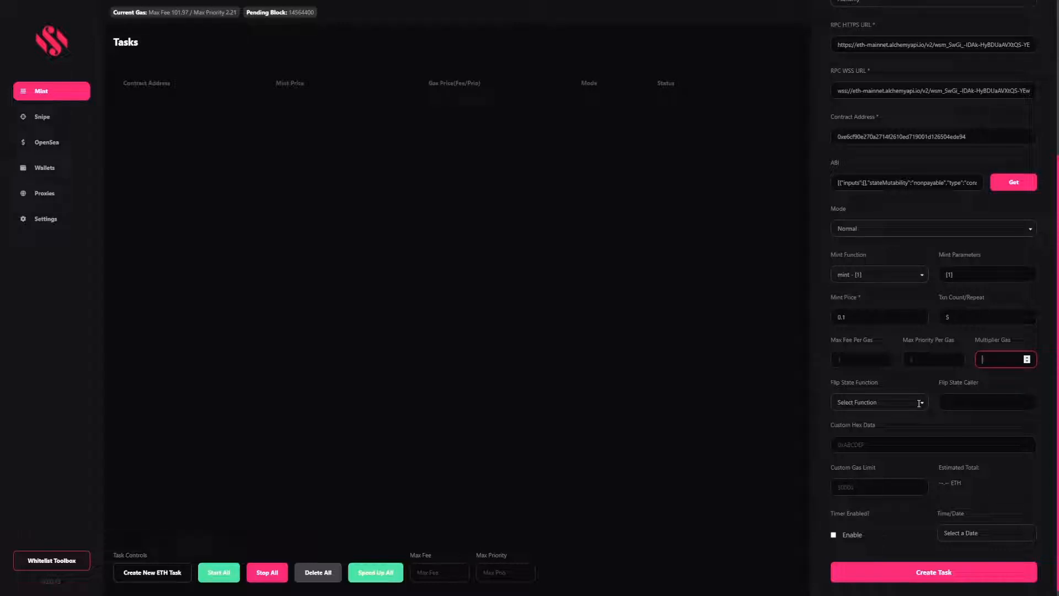
Select setPaused - [1] as the flip-state function and create the task
click(921, 402)
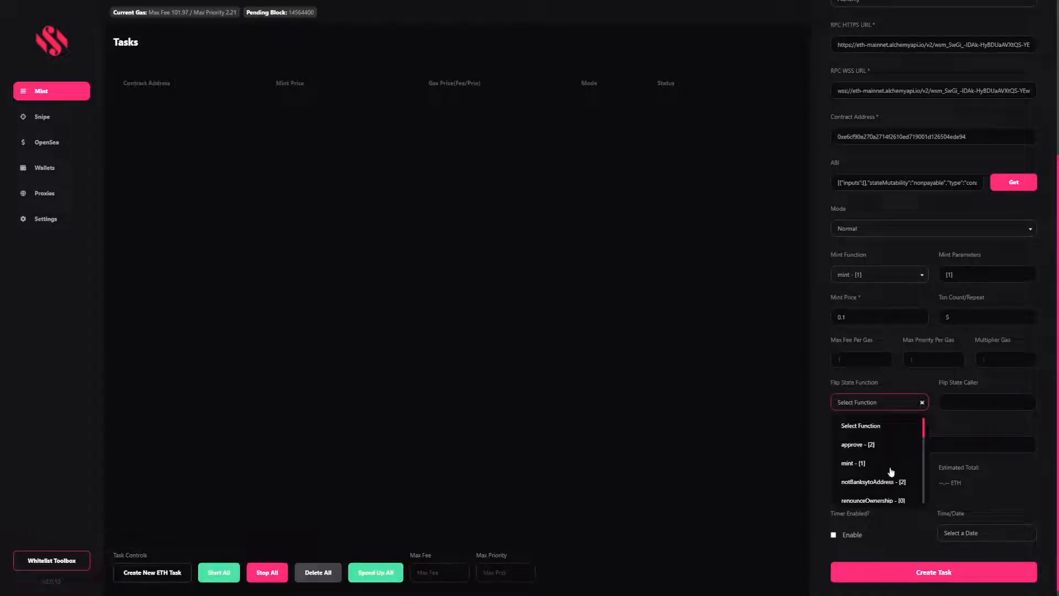
scroll(891, 472, down, 5)
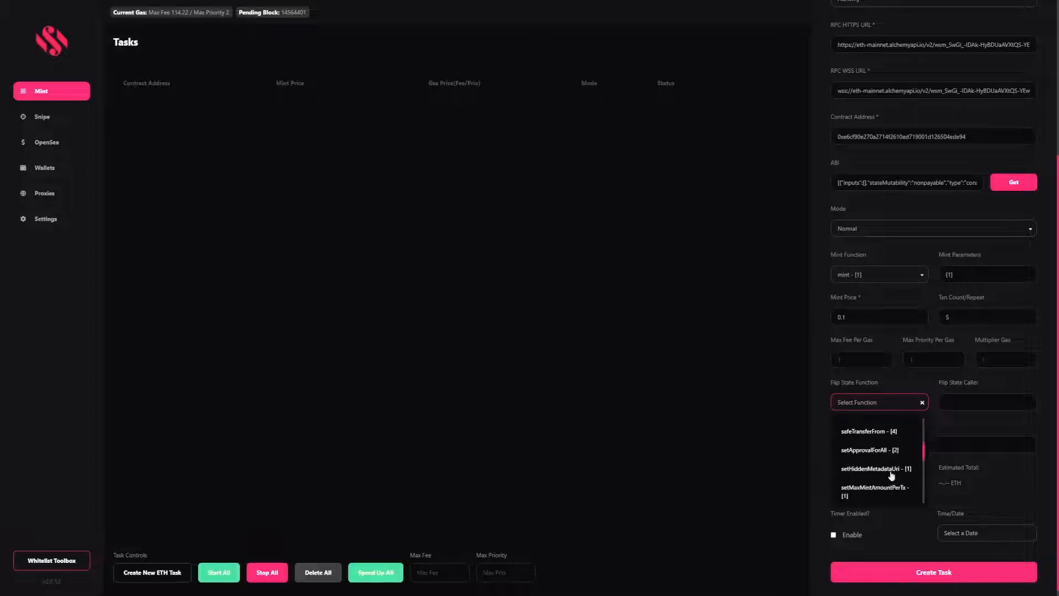
scroll(892, 475, down, 4)
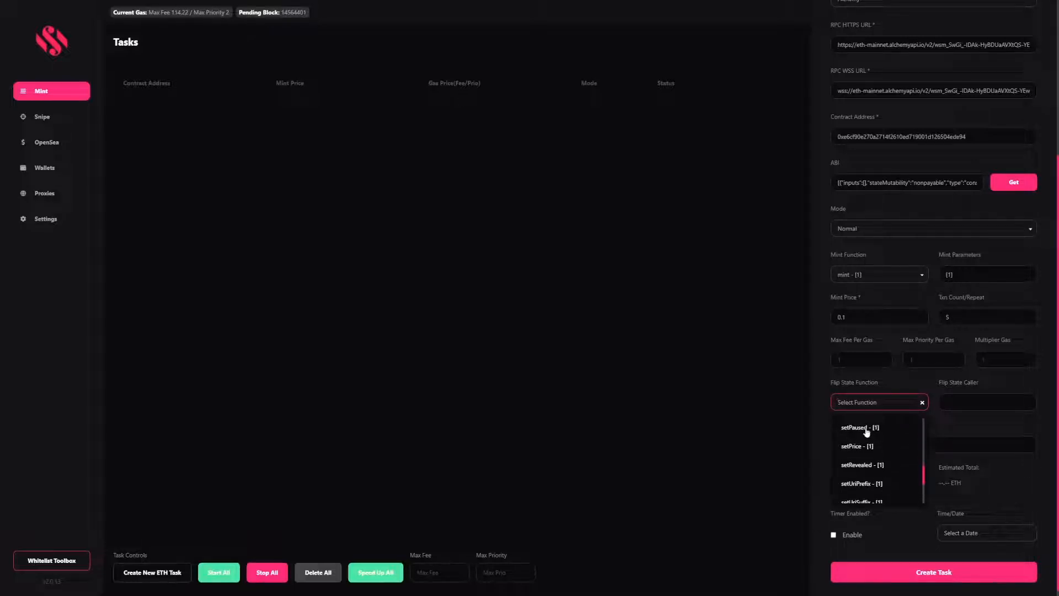
click(867, 428)
click(969, 396)
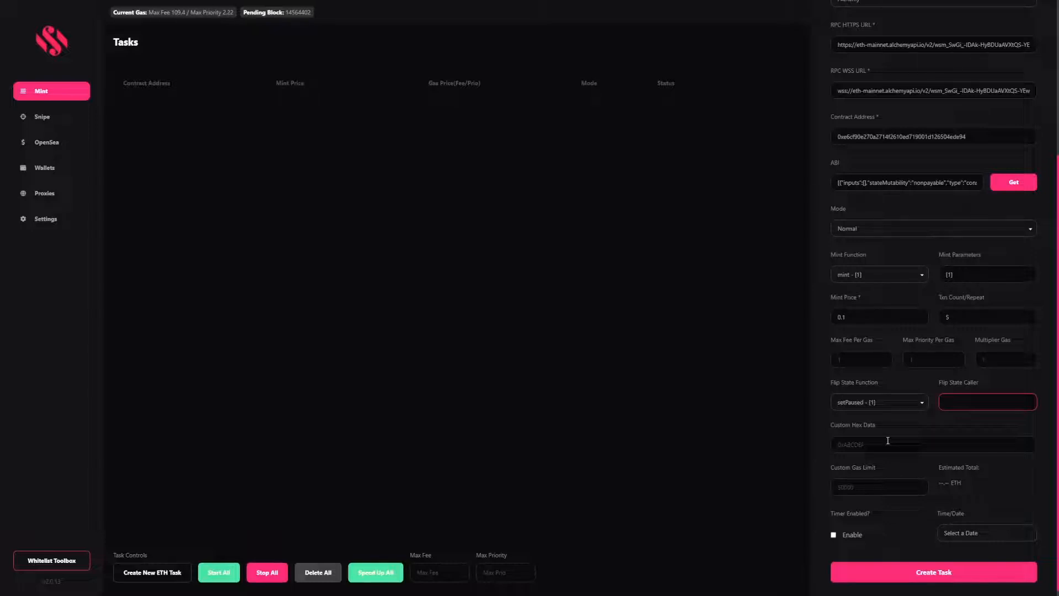
click(867, 488)
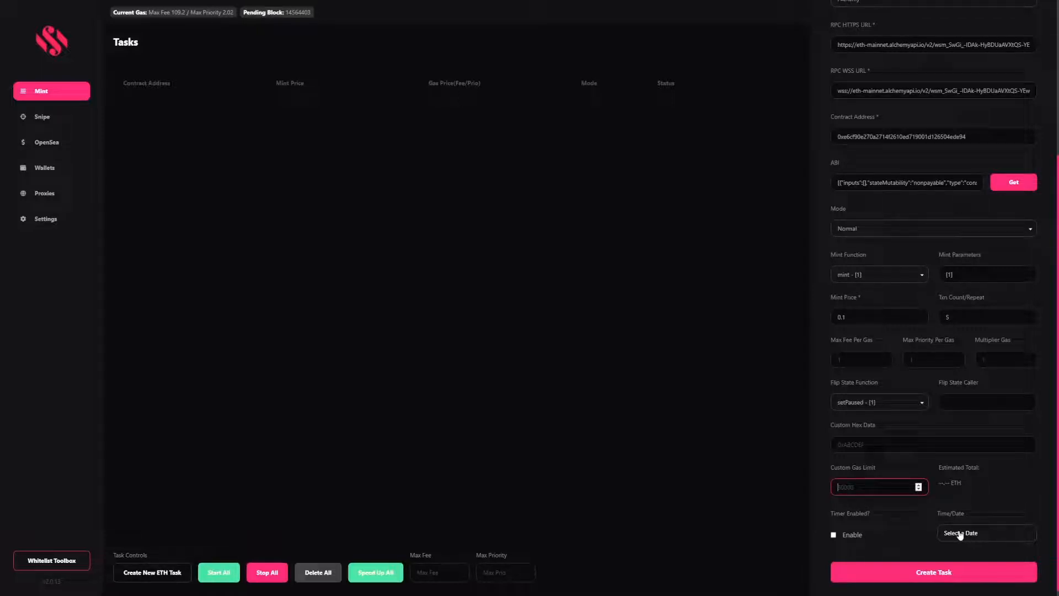
click(900, 579)
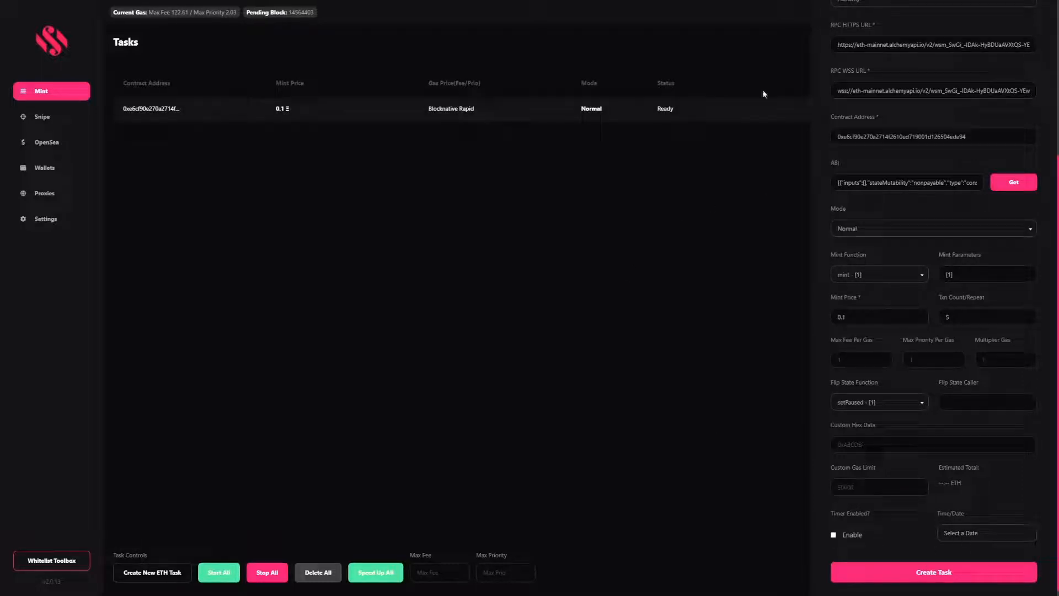
Dismiss the task drawer to show the Ready 0.1 Ethereum mint task in the list
click(628, 366)
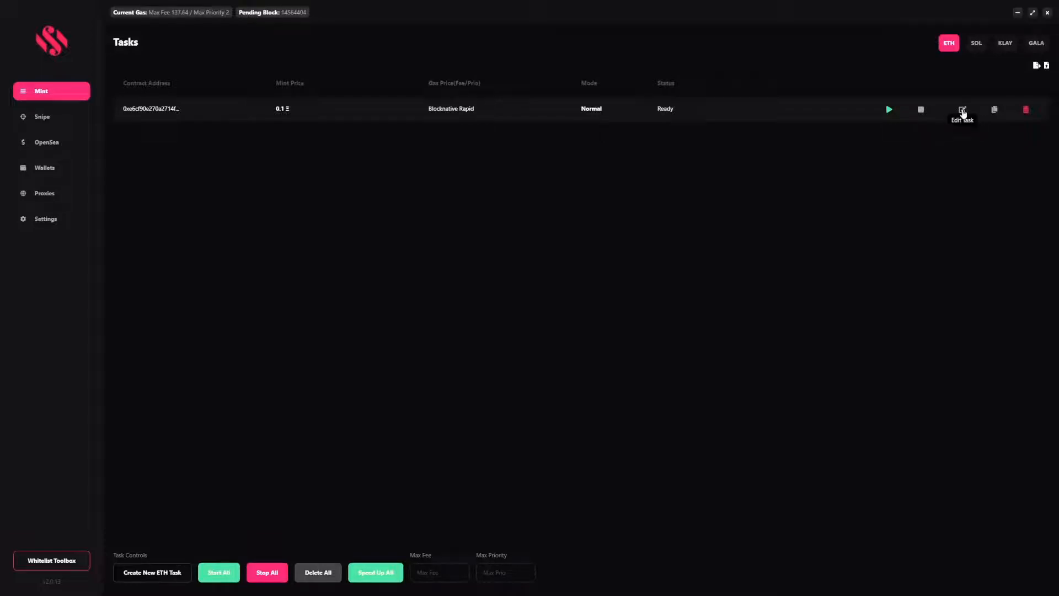
Edit the mint task to Condition mode with comparator == and an expected value
click(963, 109)
scroll(929, 309, down, 3)
click(861, 312)
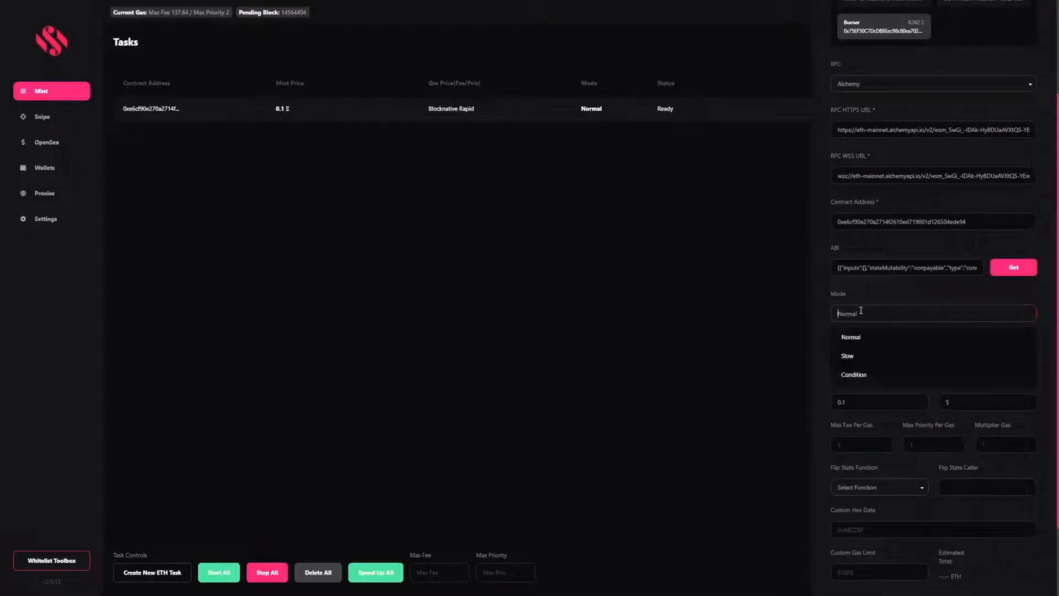
click(865, 376)
scroll(863, 369, down, 2)
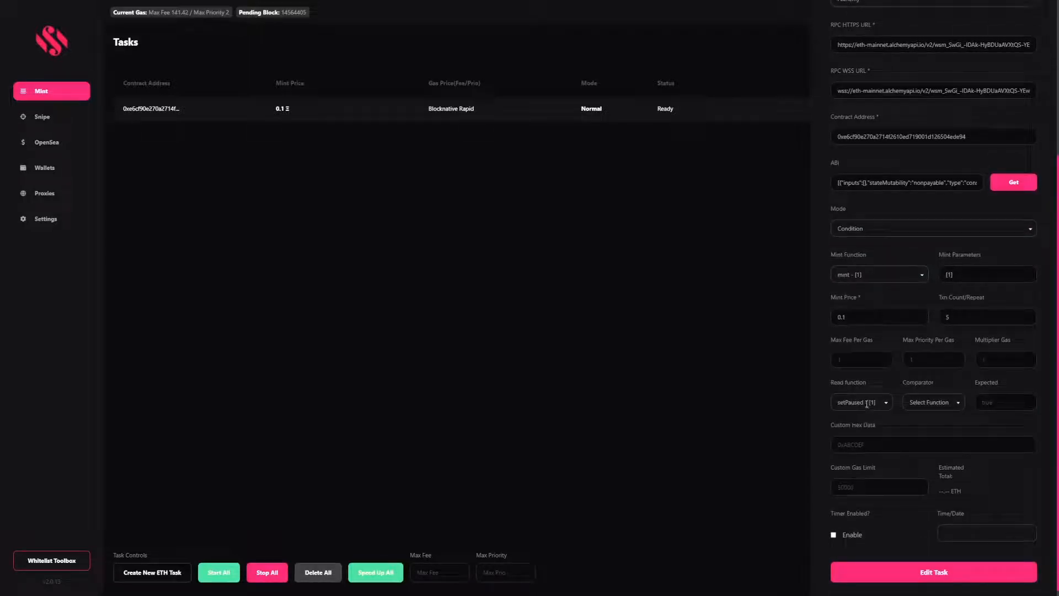
click(867, 404)
click(929, 402)
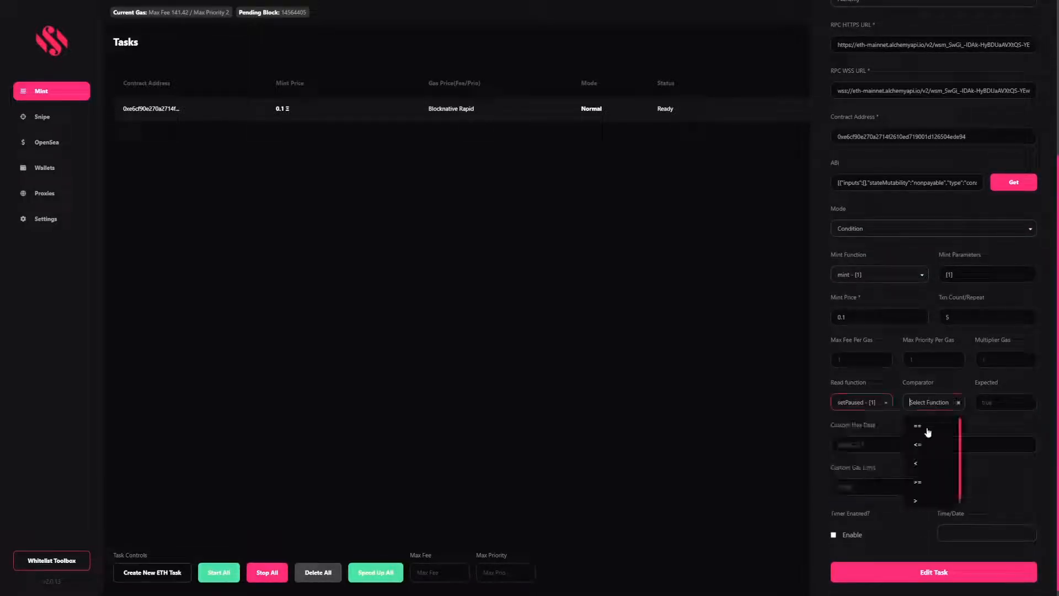
click(926, 429)
click(987, 398)
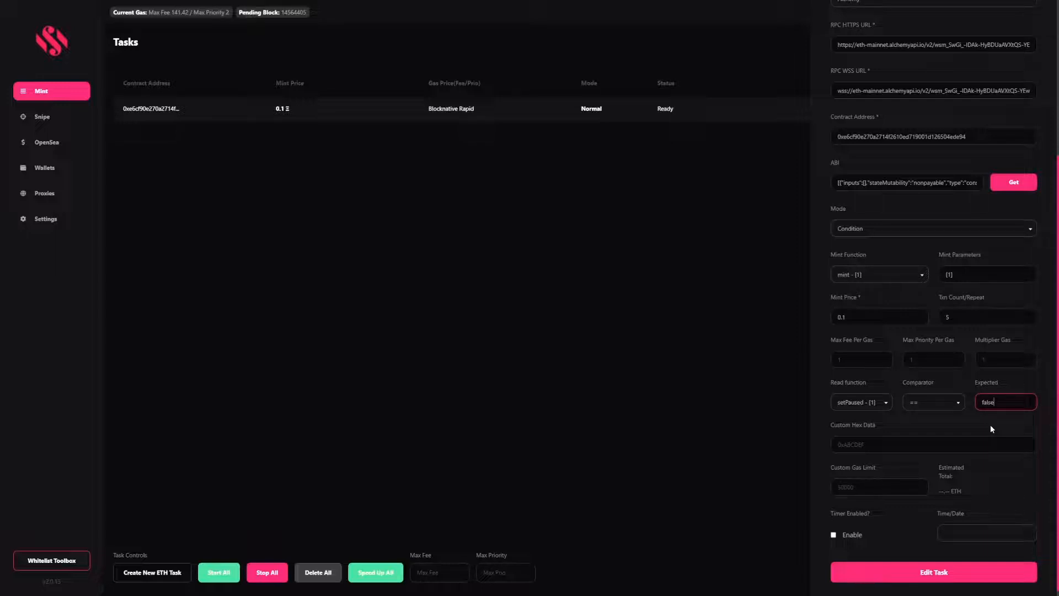
Close the editor, delete the mint task, and go to the Autosnipe page
click(599, 323)
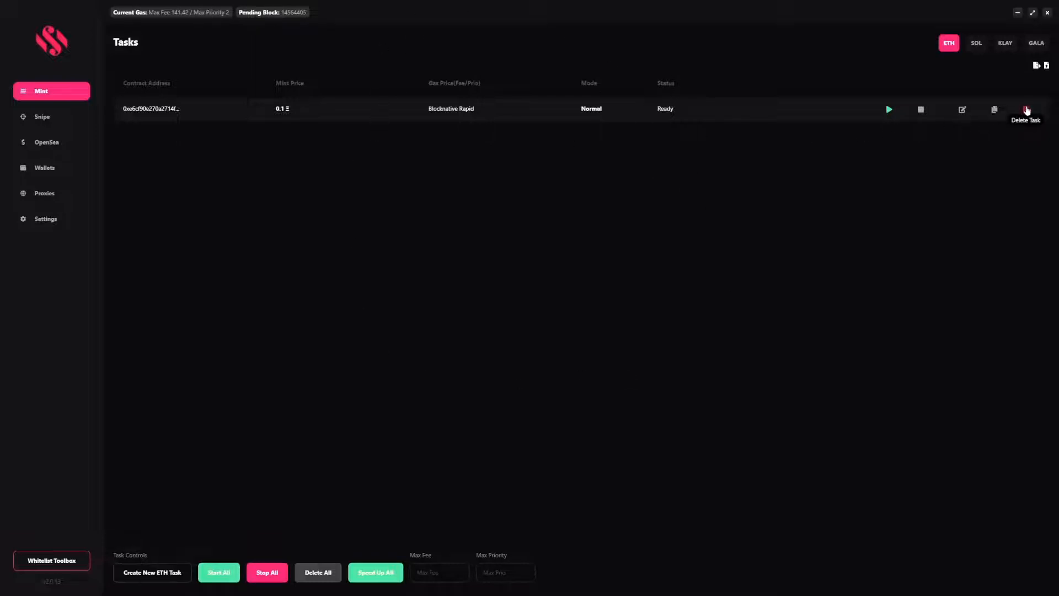
click(1027, 110)
click(80, 116)
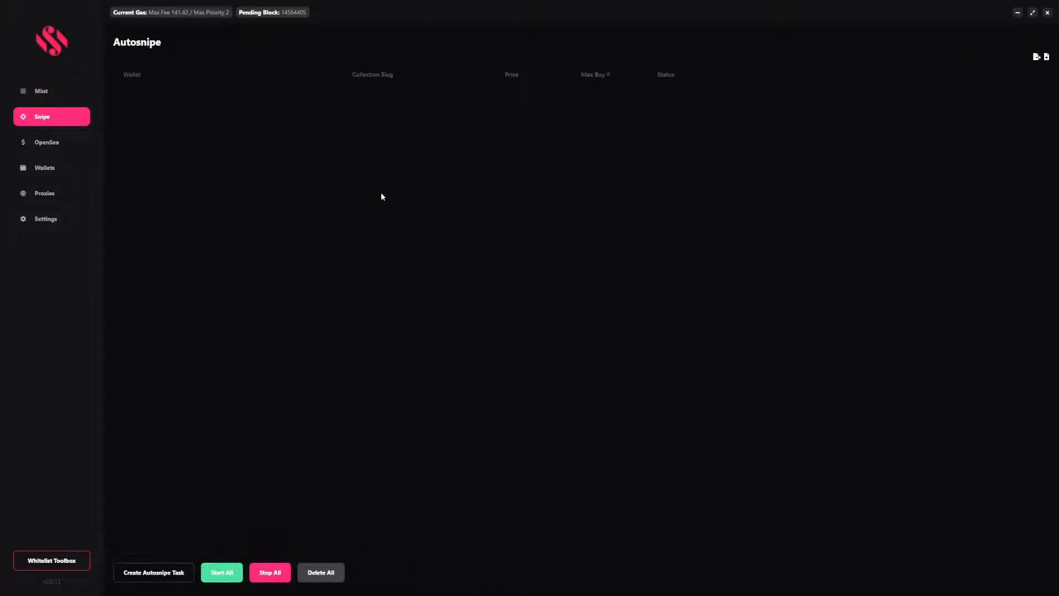
Start a new Autosnipe task using the Burner wallet on the OpenSea marketplace
click(175, 572)
click(925, 137)
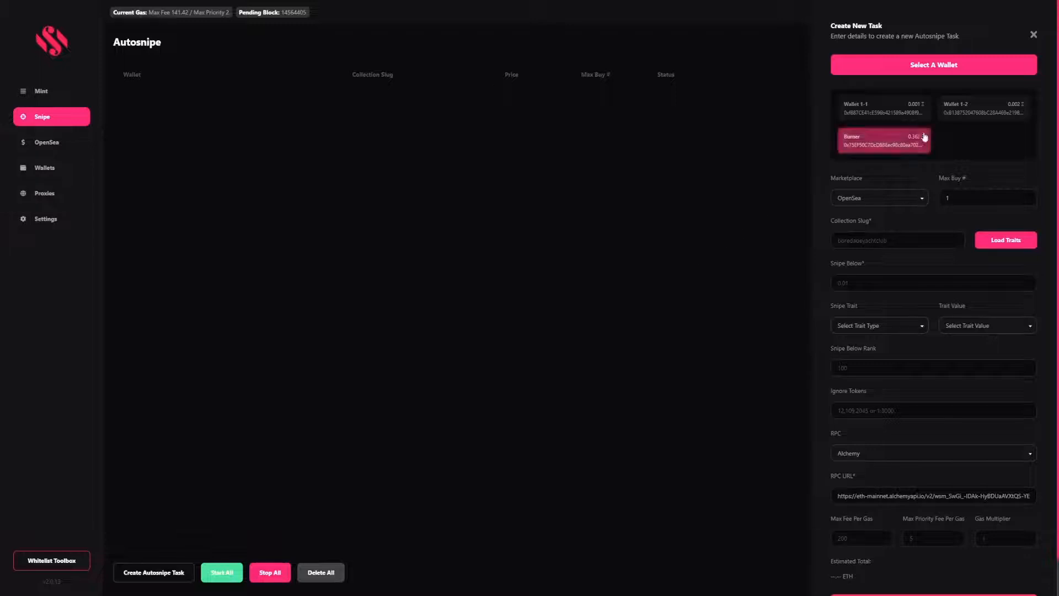
click(924, 137)
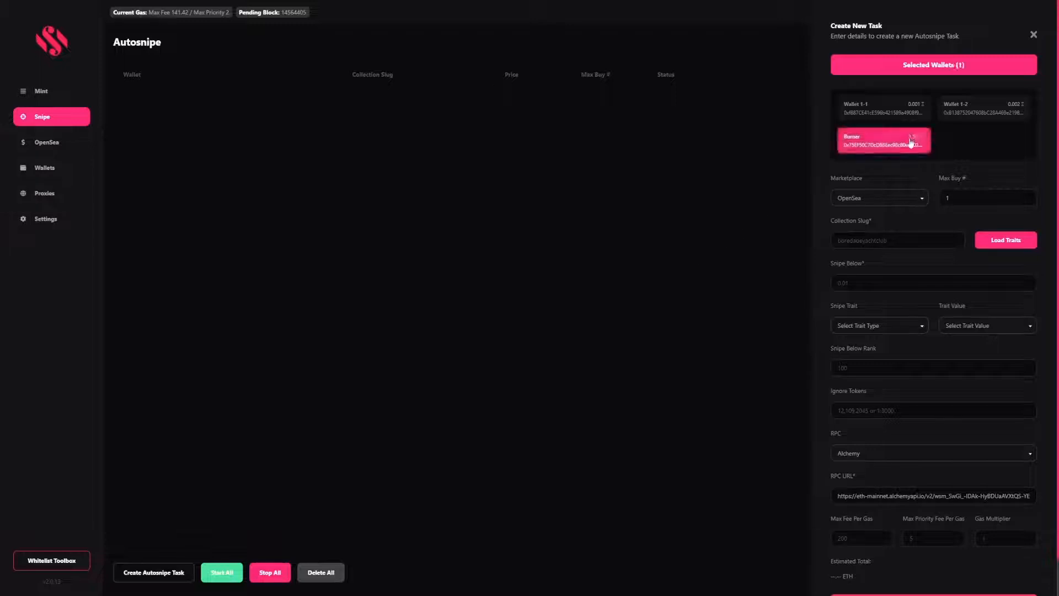
click(900, 203)
click(961, 183)
Load traits for the boredapeyachtclub slug and target Clothes: admirals coat
click(886, 241)
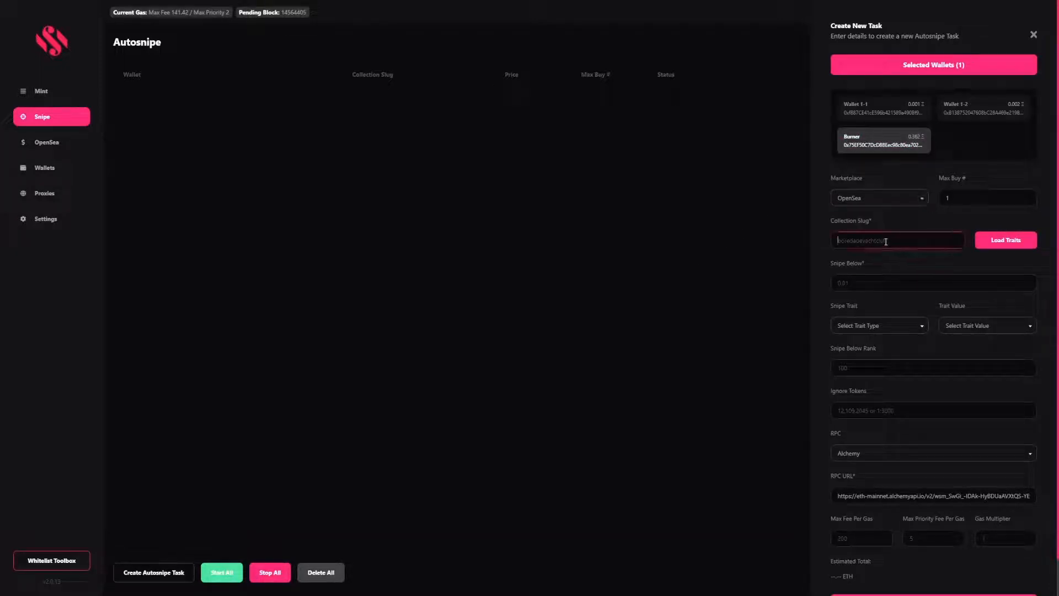
text(boredap)
text(eych)
text(htclub)
click(997, 238)
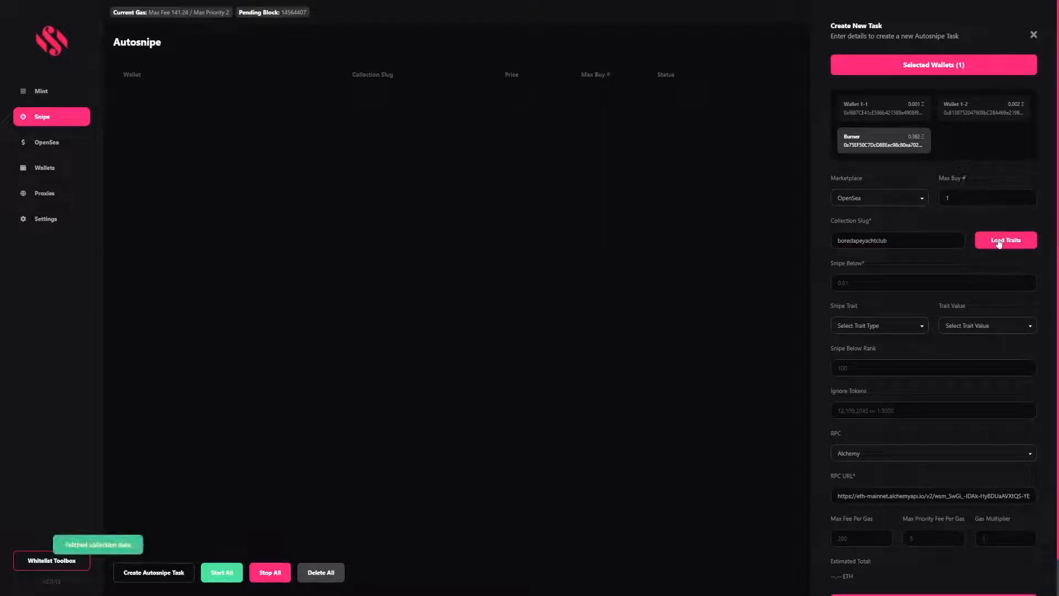
click(880, 329)
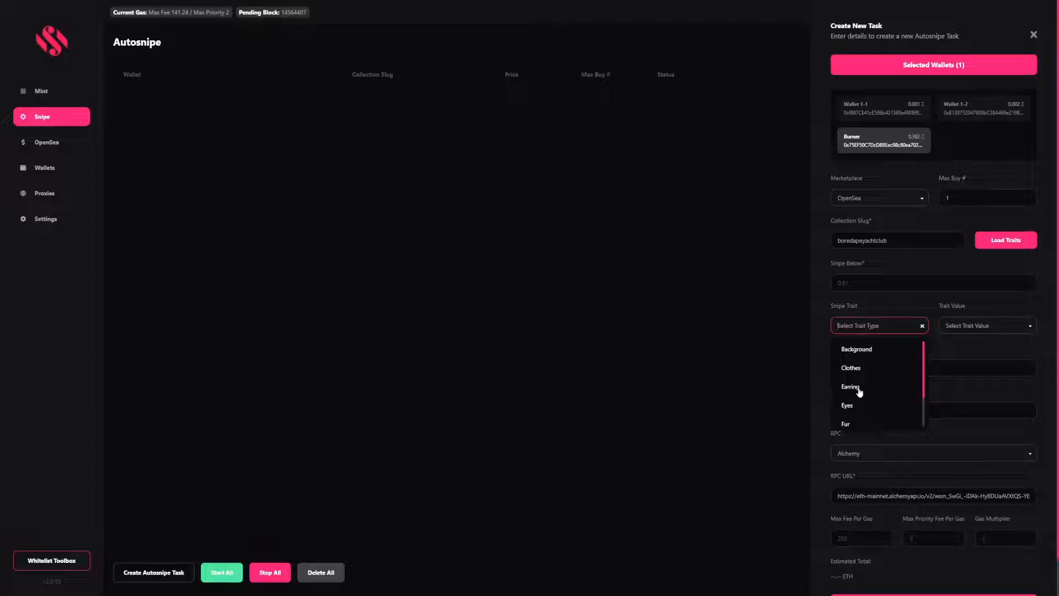
click(851, 367)
click(977, 327)
click(985, 356)
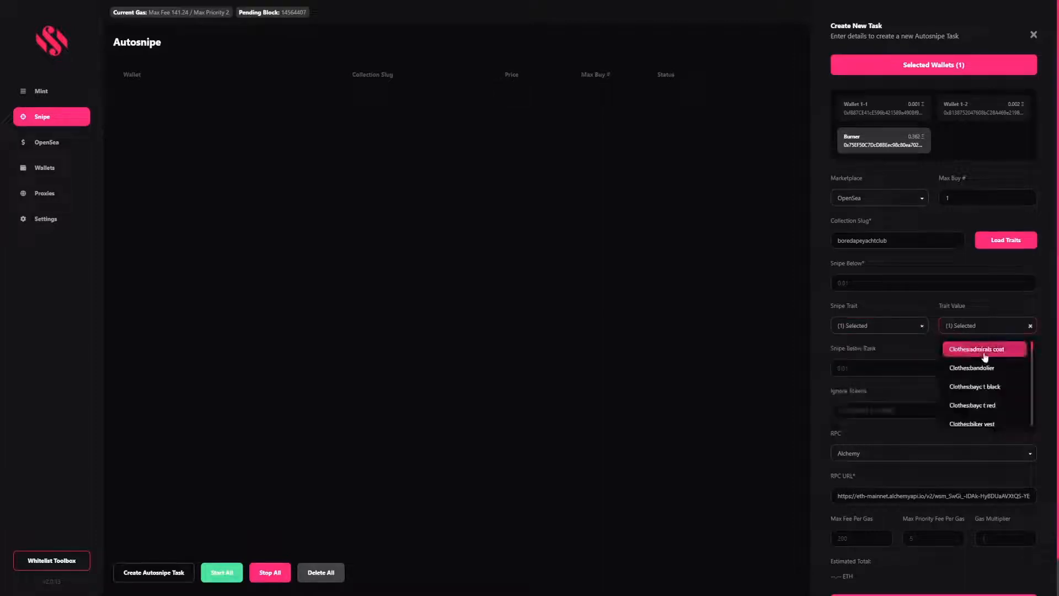
click(869, 283)
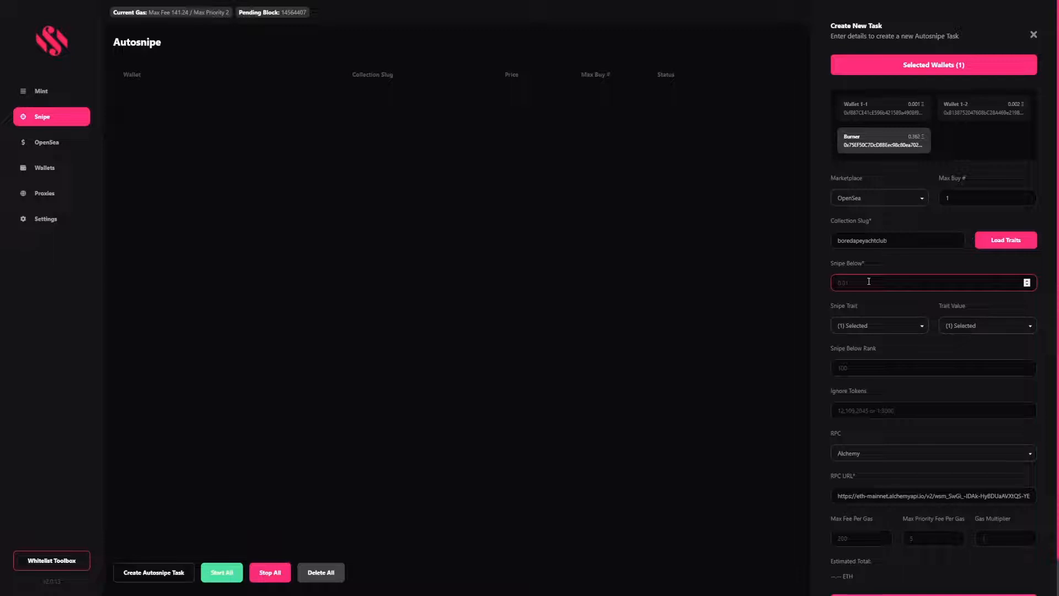
Set snipe below 10, max gas fee 25000 and max buy 5, then open the OpenSea offers page
text(10)
scroll(893, 428, down, 1)
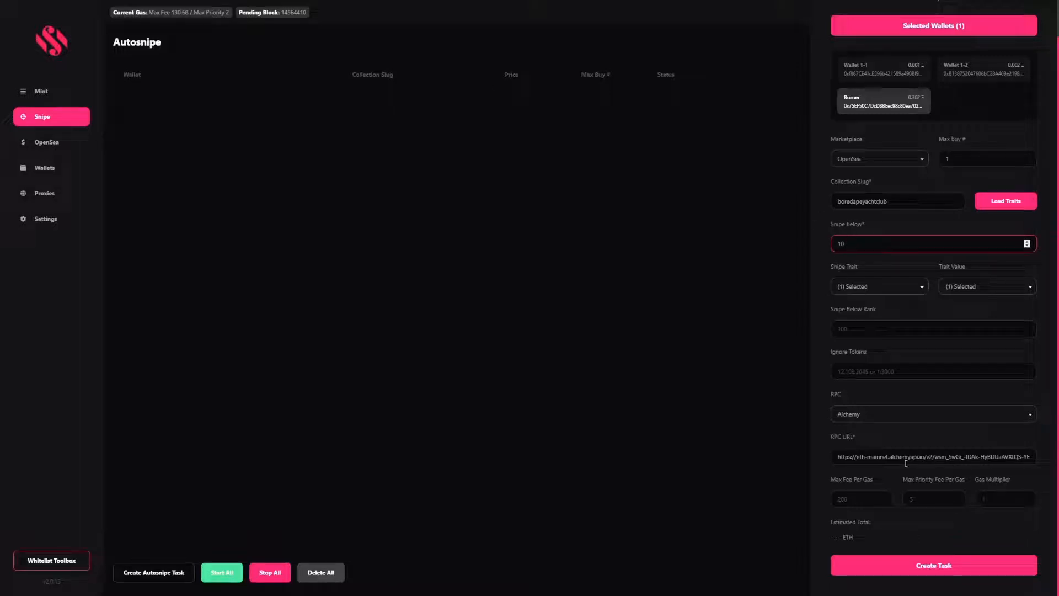
click(864, 499)
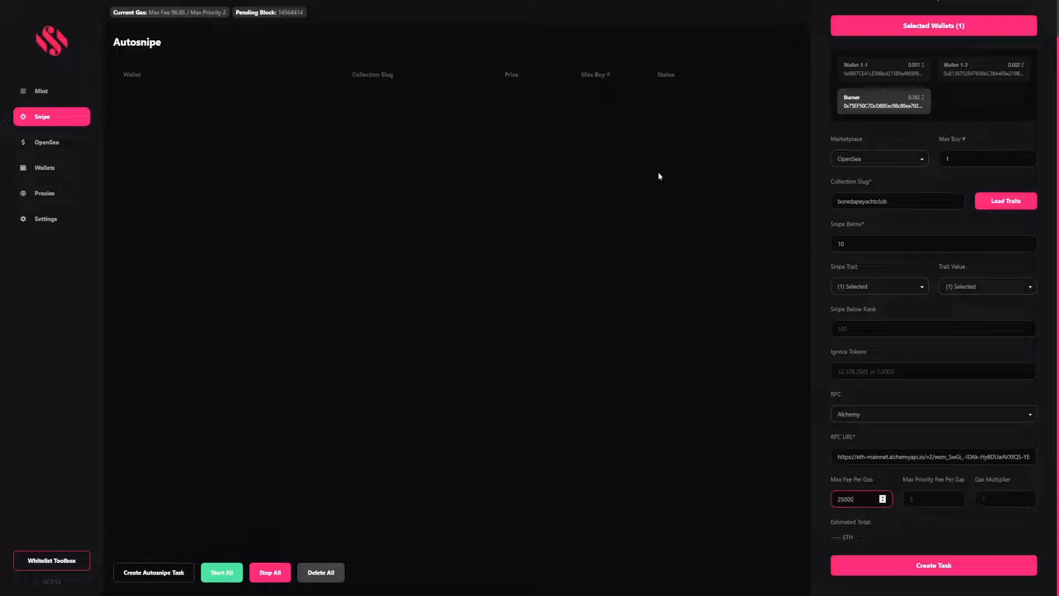
drag(992, 157, 838, 157)
text(5)
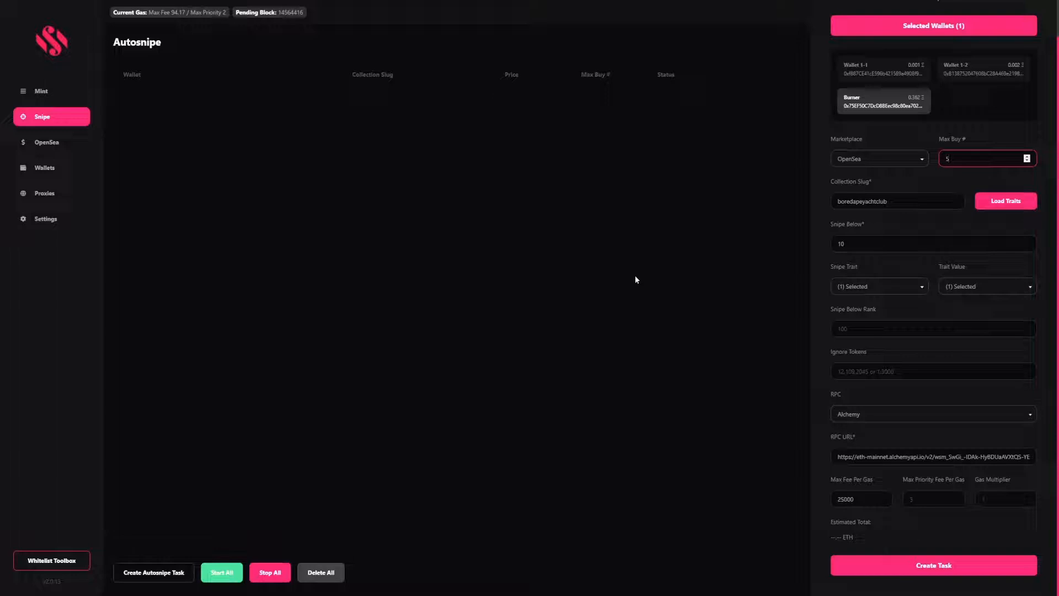
click(612, 273)
click(25, 144)
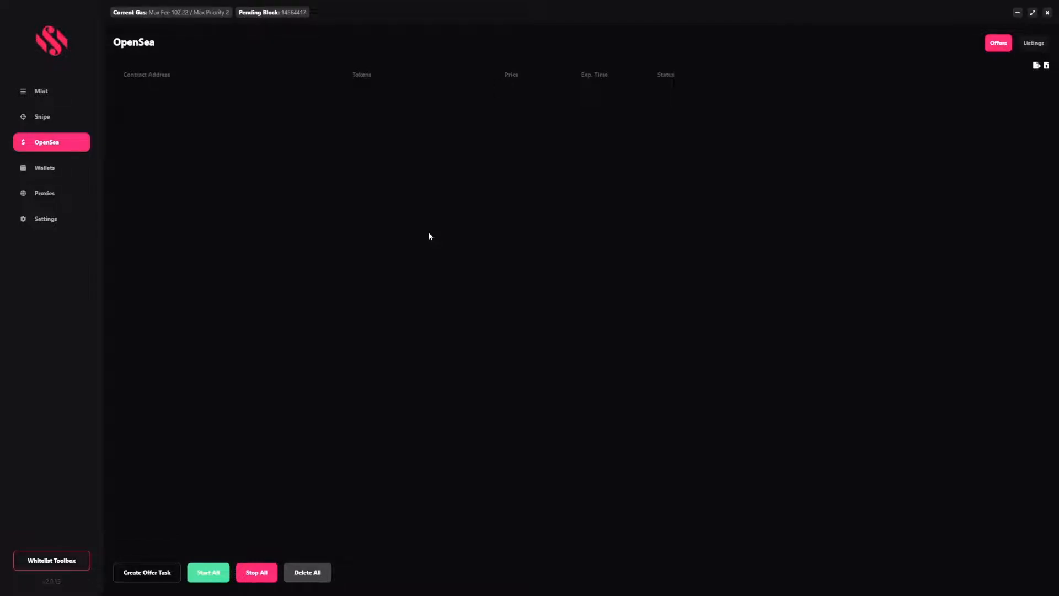
Start a new offer from Wallet 1-2 for token IDs 1,2,3,4
click(154, 572)
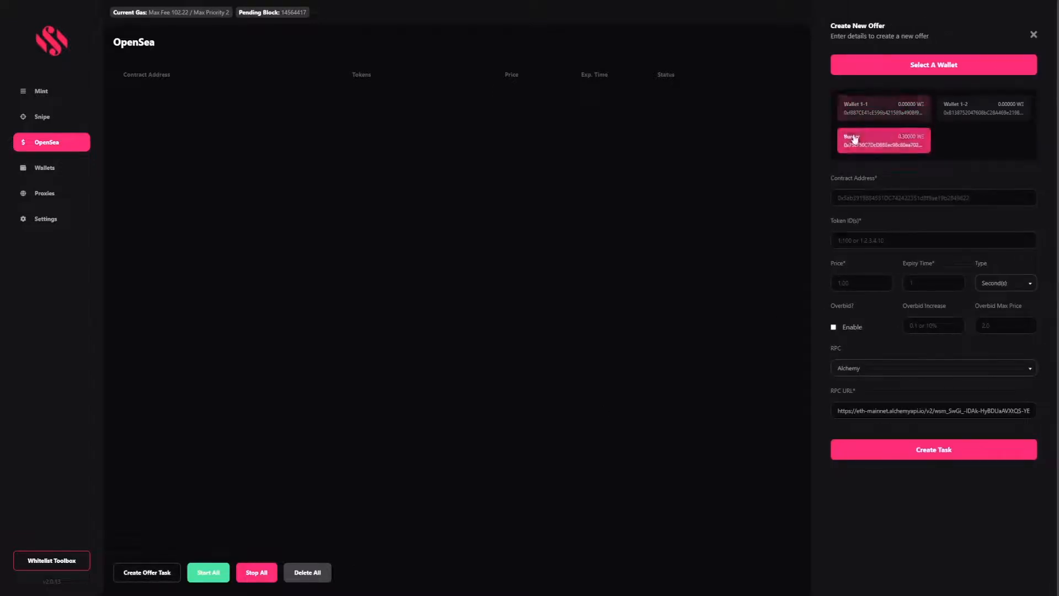
click(894, 109)
click(950, 112)
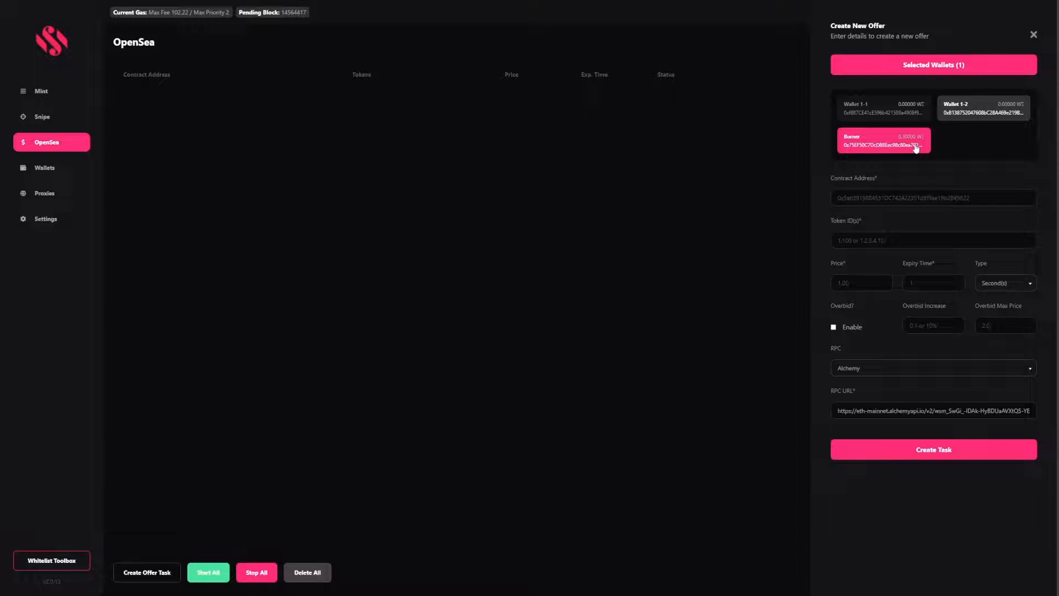
click(872, 199)
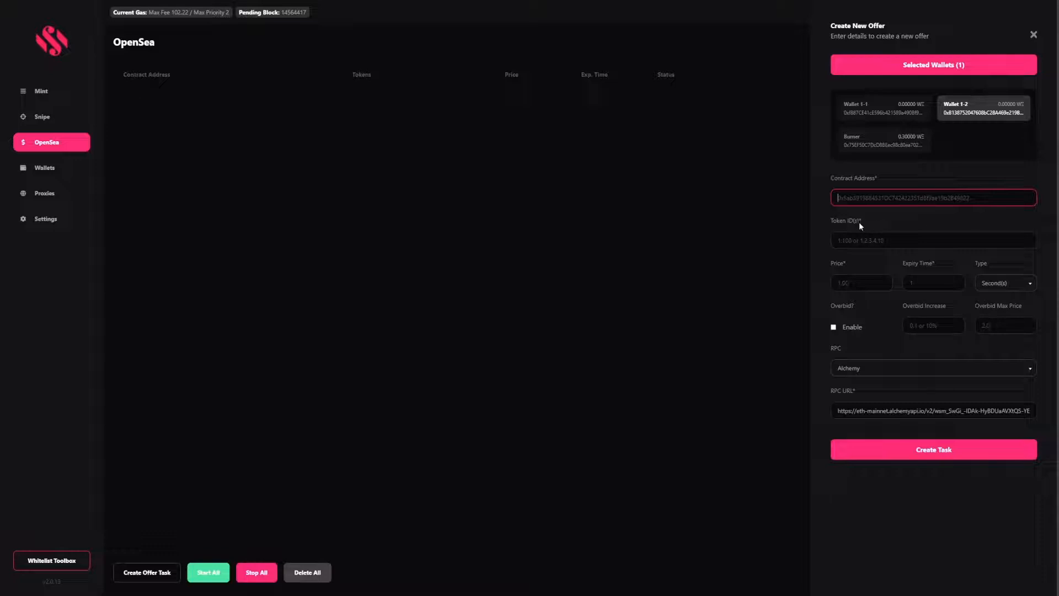
click(853, 247)
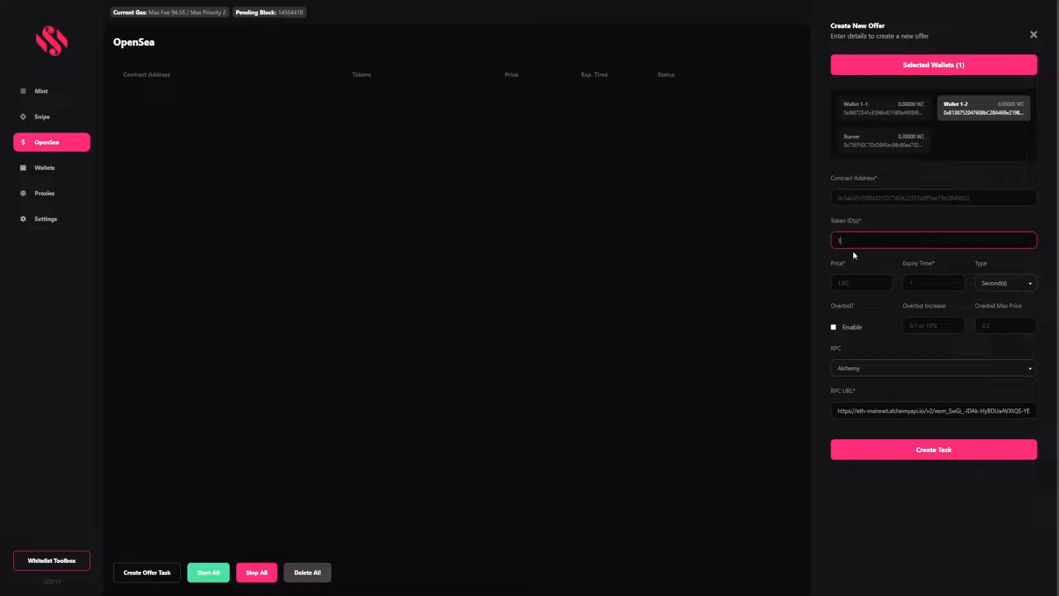
text(1:2000)
key(BackSpace)
key(BackSpace)
key(BackSpace)
text(2,3,4)
Set the offer price to 0.25, expiry to 90 Minutes, and overbid increase to 10
click(846, 286)
text(0.25)
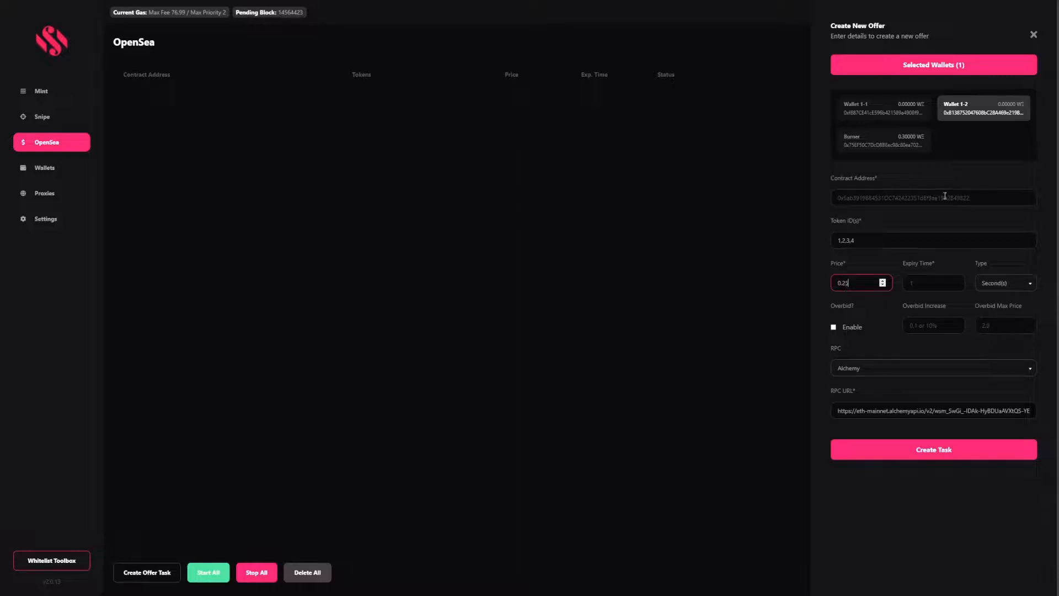
click(999, 283)
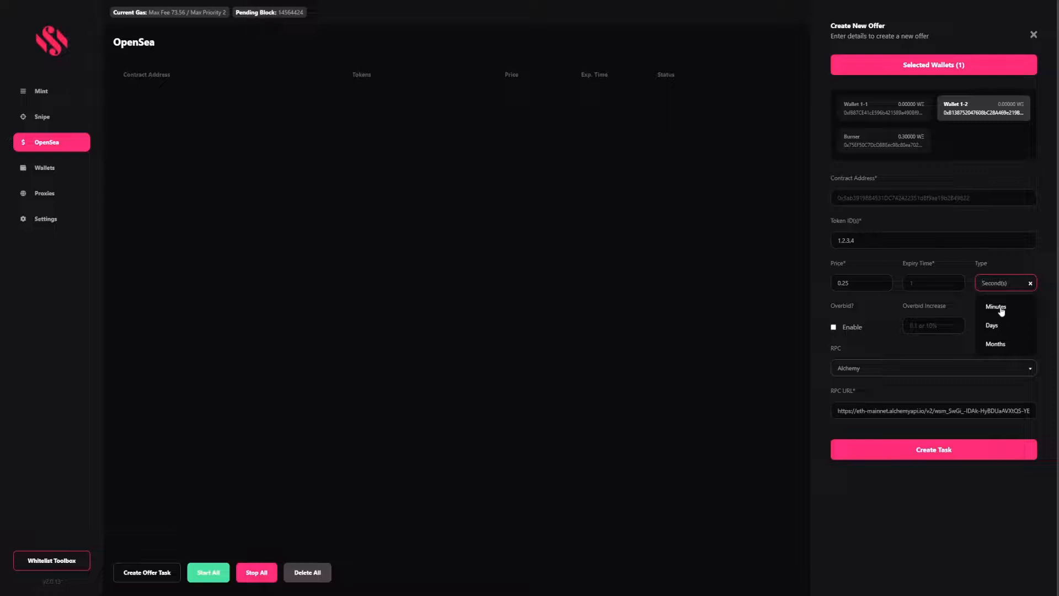
click(1001, 306)
click(939, 279)
text(90)
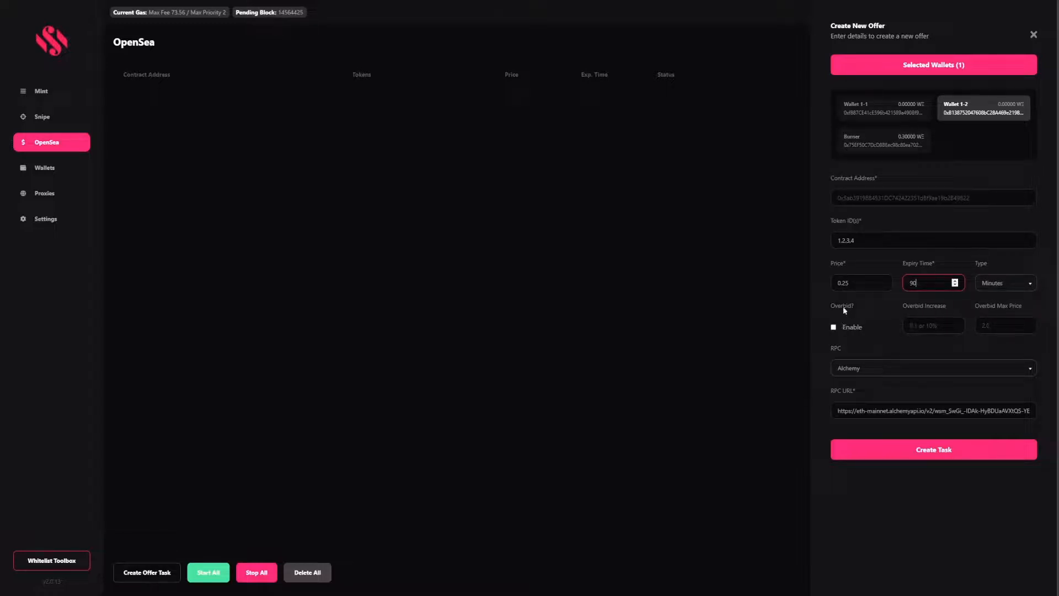
click(1011, 323)
click(944, 325)
key(Tab)
Close the offer form and show OpenSea listings for the Burner wallet
click(1033, 36)
click(1034, 43)
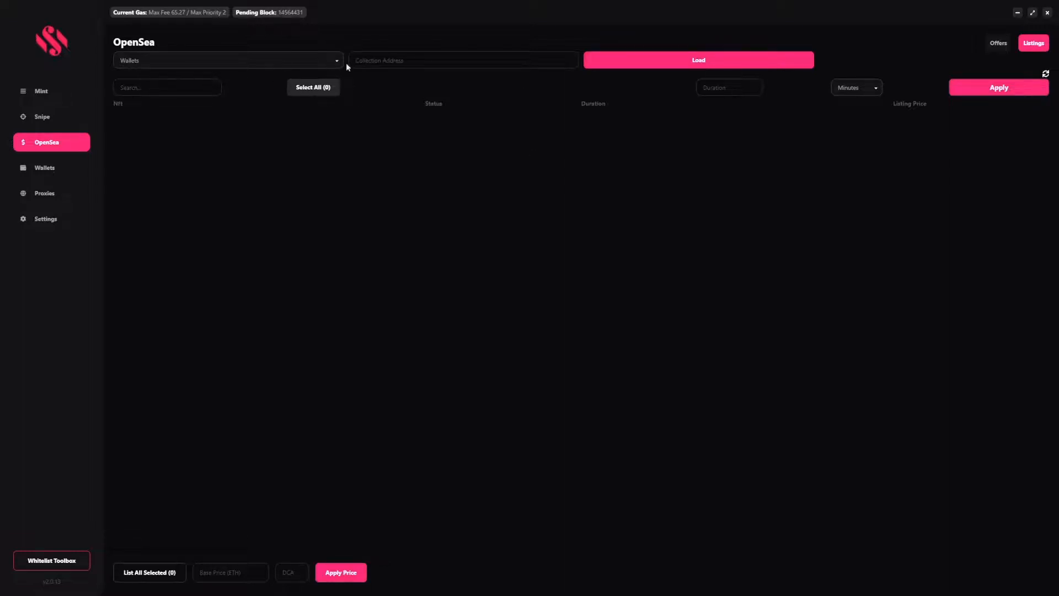
click(210, 59)
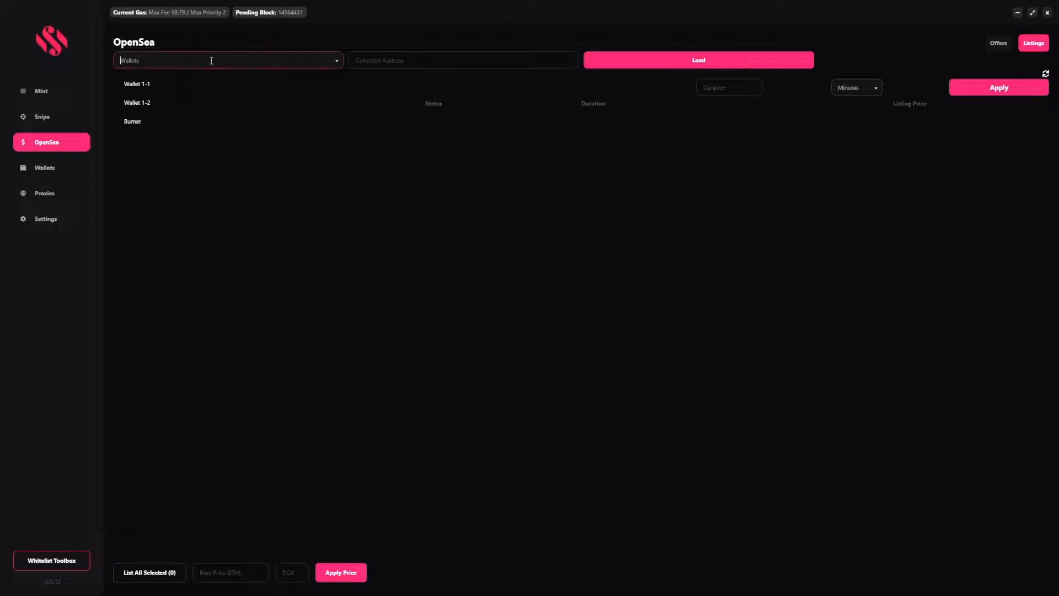
click(135, 122)
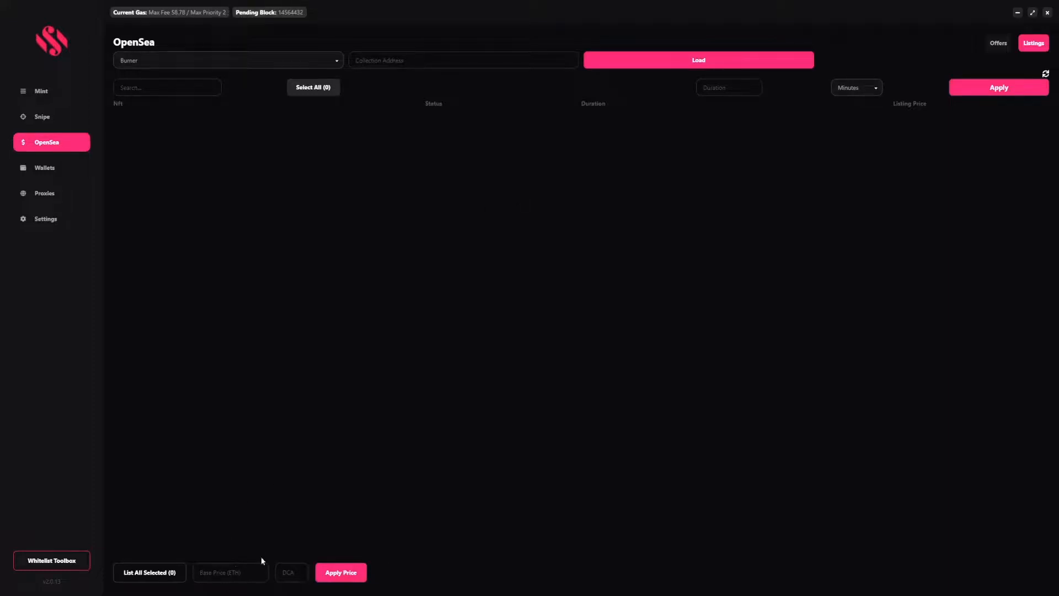
Fill in the listing Base Price and DCA values and apply the listing duration settings
click(229, 574)
click(289, 574)
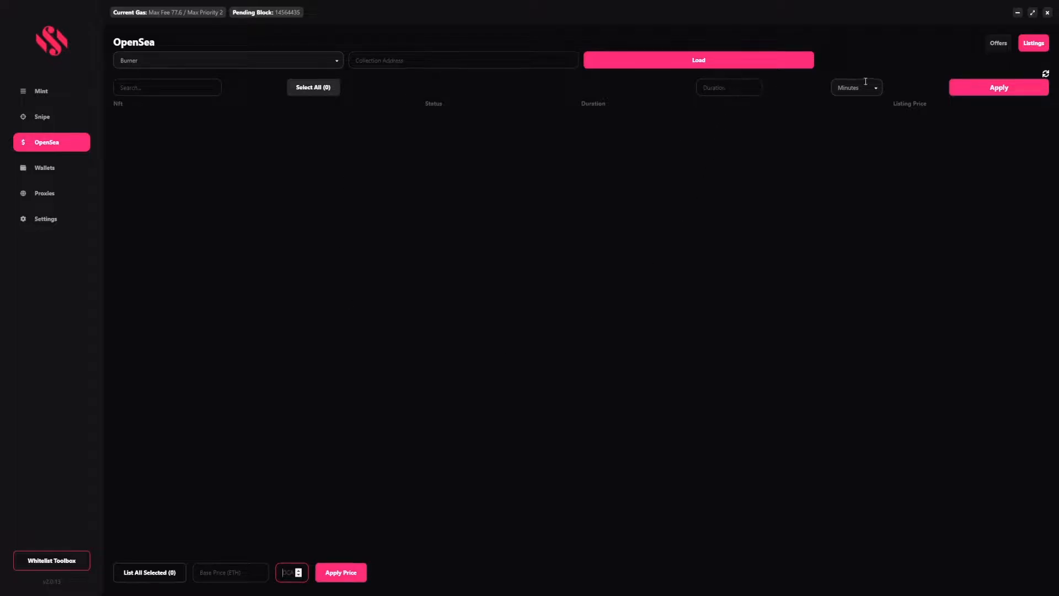
click(969, 93)
On the Wallets page, generate 5 ETH wallets named 1 (1-1 to 1-5), then close the form
click(64, 171)
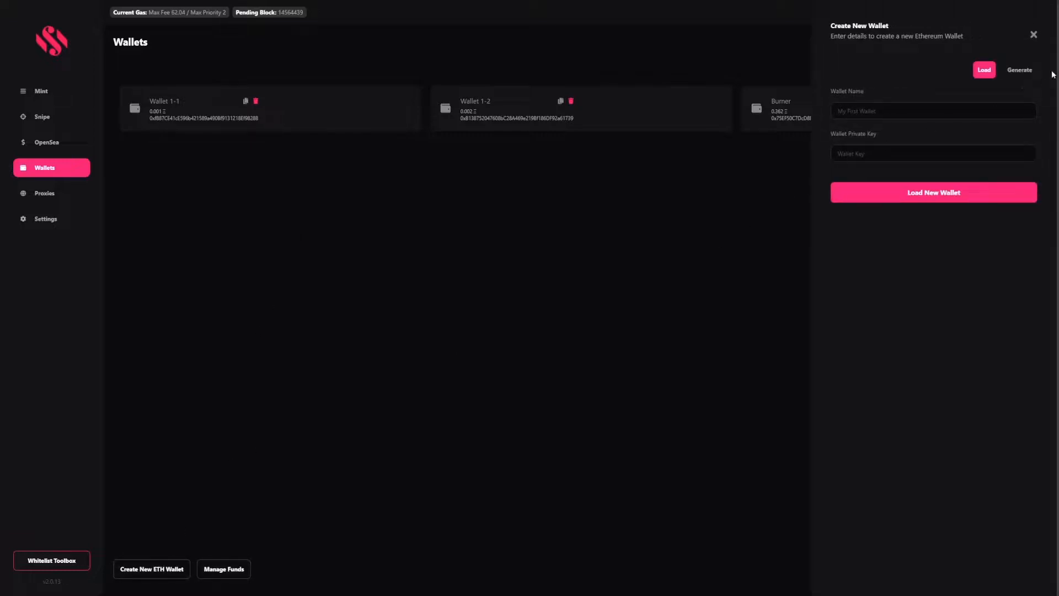
click(1019, 71)
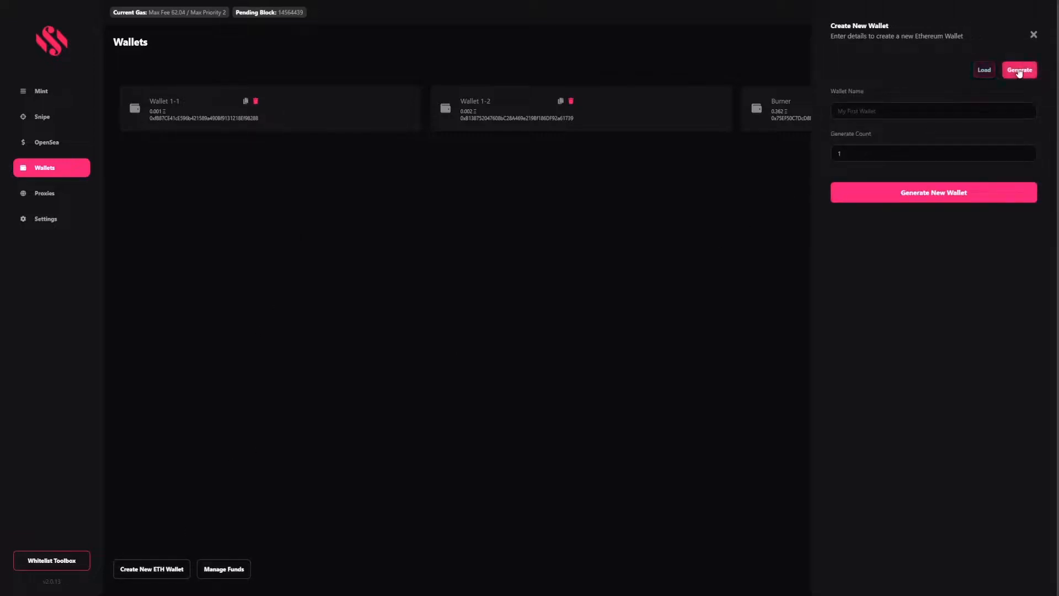
click(857, 108)
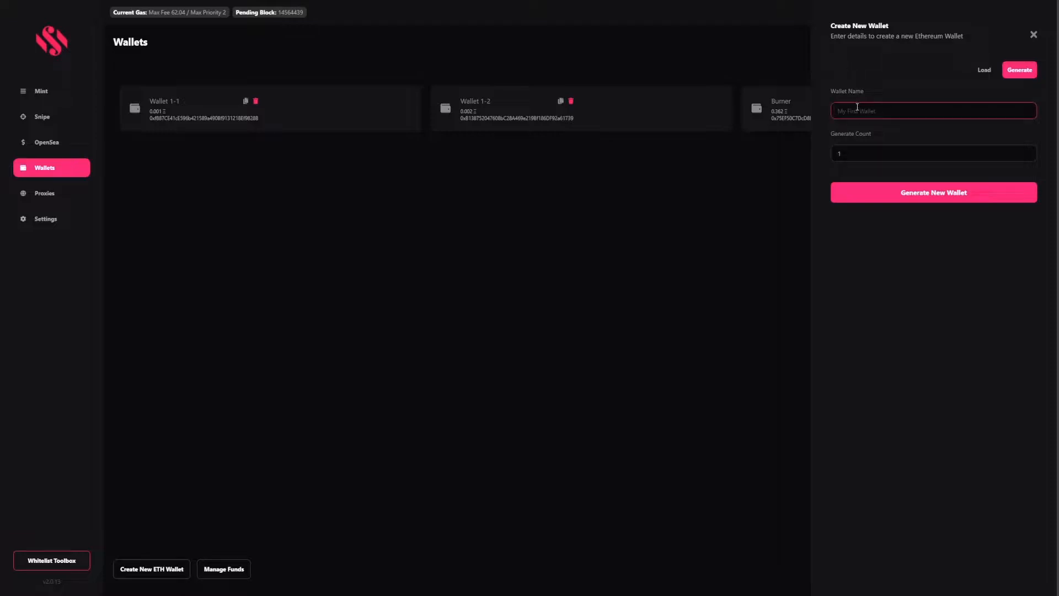
text(something)
click(870, 157)
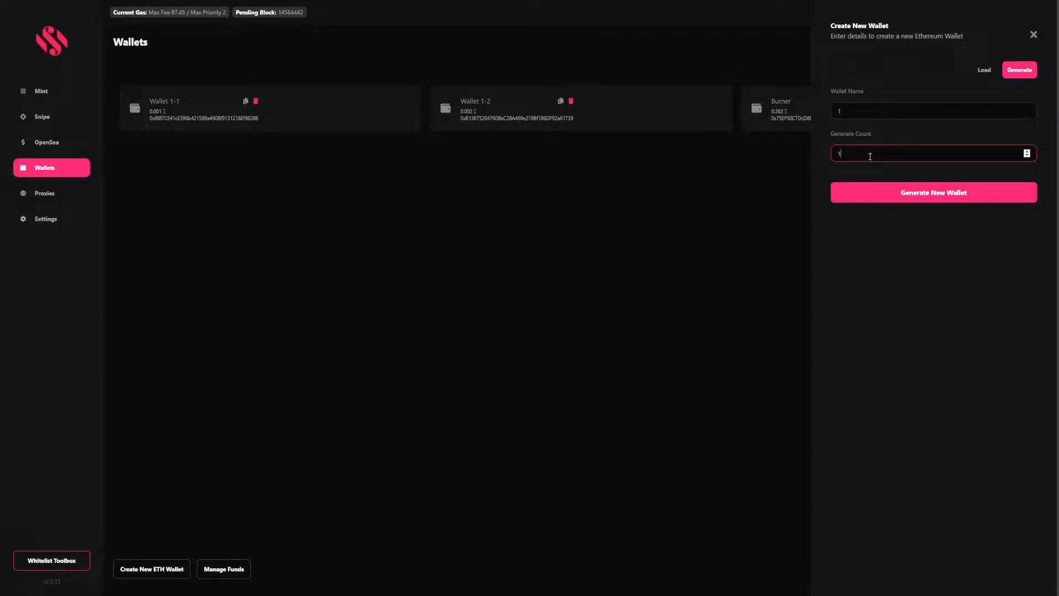
key(BackSpace)
text(5)
click(938, 194)
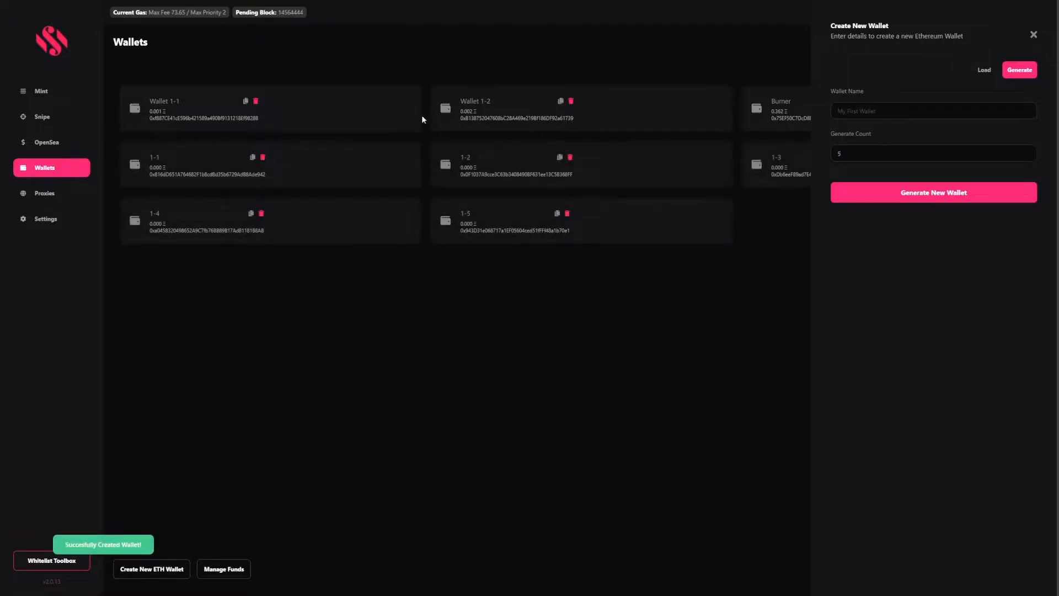
click(804, 239)
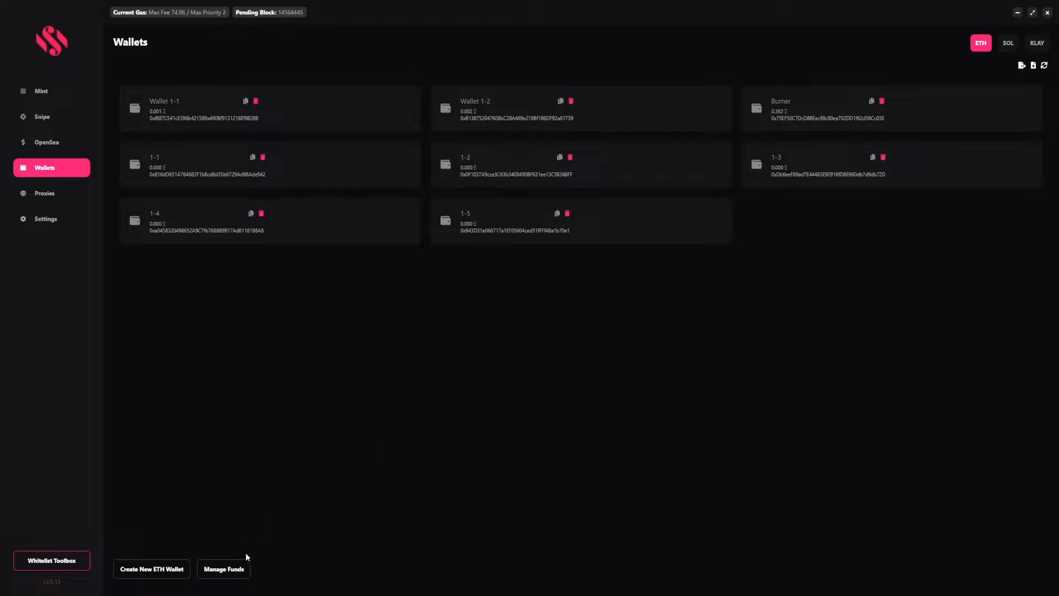
In Manage Funds, pick Burner as source and wallets 1-1 to 1-5 as destinations, then close the form
click(231, 571)
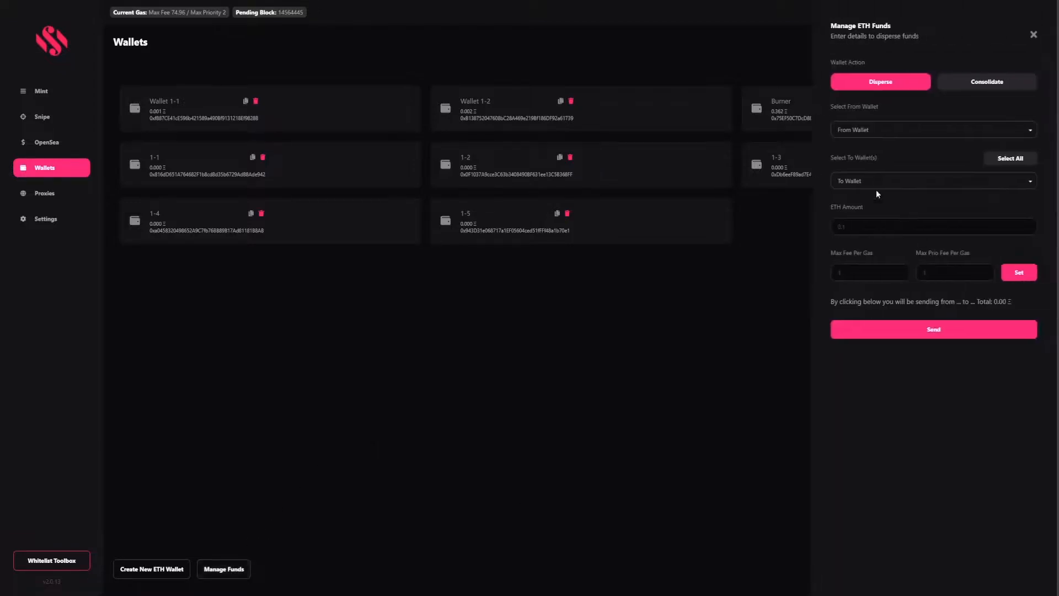
click(876, 130)
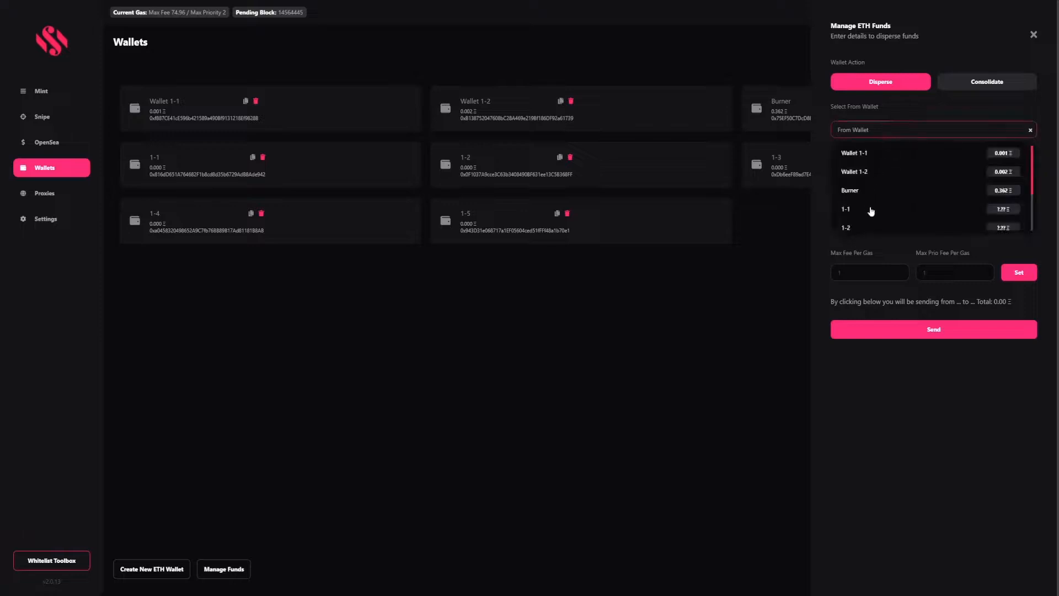
click(892, 194)
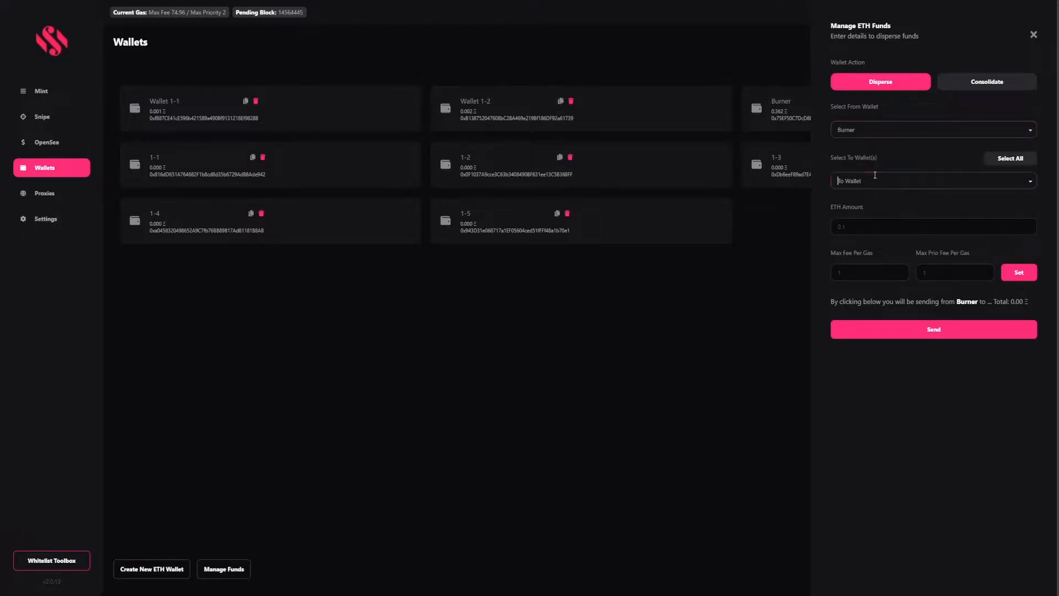
click(875, 176)
click(867, 263)
scroll(869, 263, down, 1)
click(872, 238)
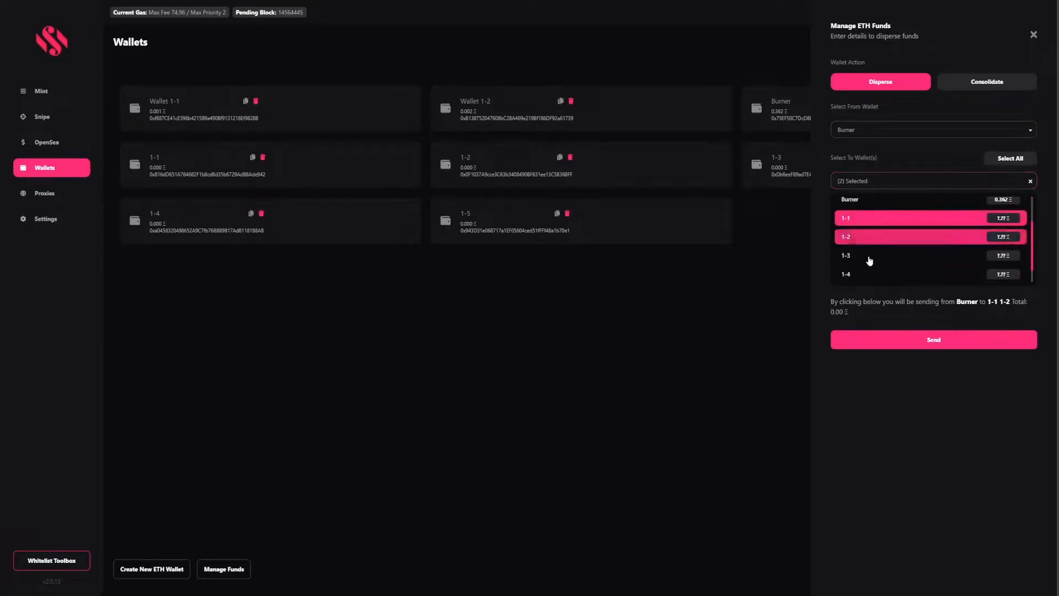
click(869, 260)
scroll(869, 276, down, 1)
click(866, 260)
click(864, 278)
click(790, 308)
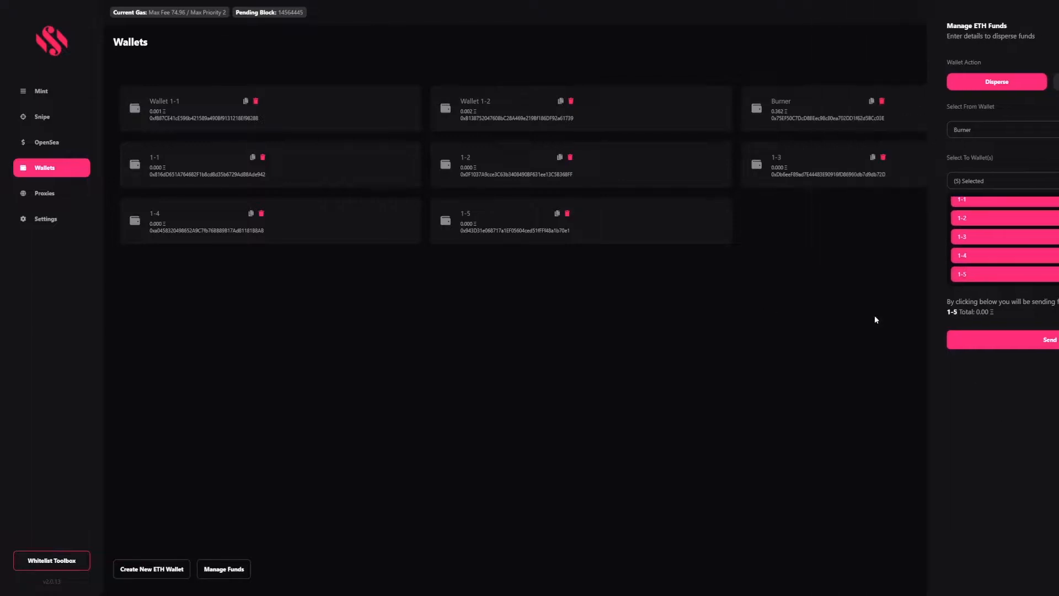
Reopen the ETH funds form with Burner as From Wallet and 1-1 through 1-5 as recipients
click(247, 566)
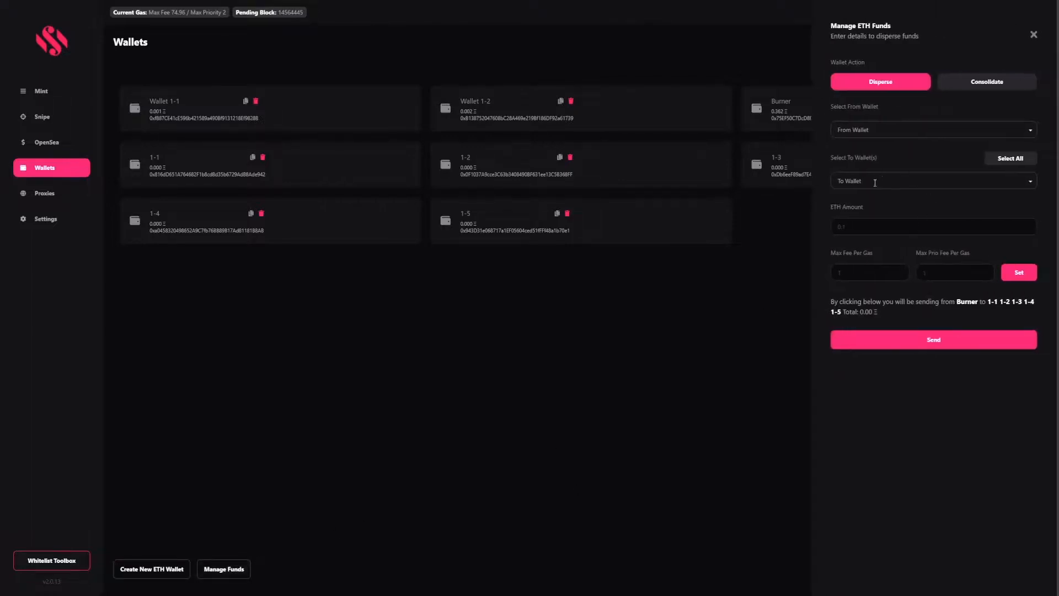
click(884, 131)
click(869, 191)
click(870, 183)
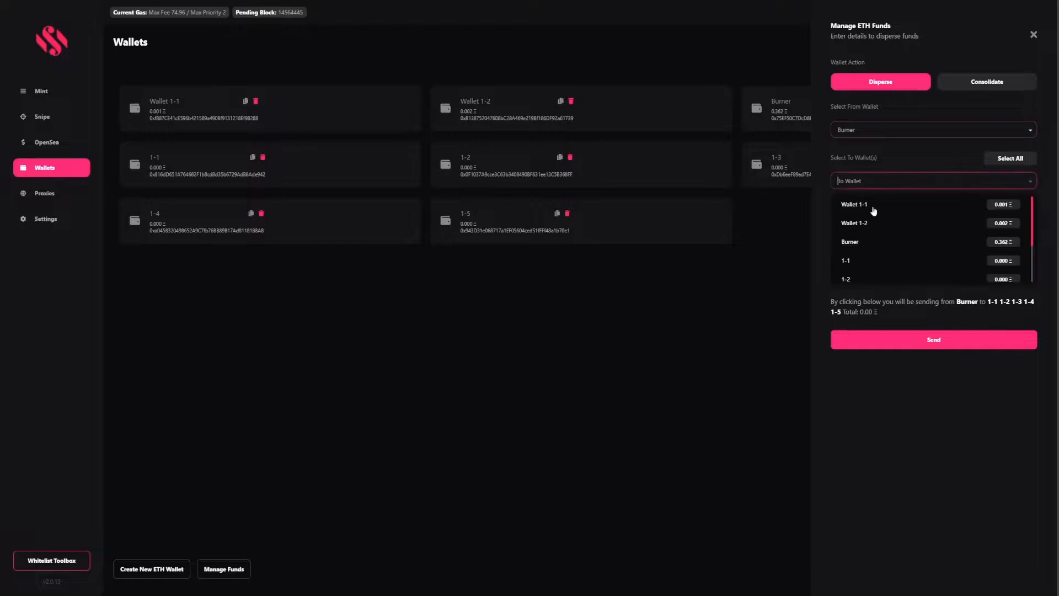
click(861, 260)
scroll(866, 248, down, 1)
click(864, 217)
click(863, 237)
click(861, 255)
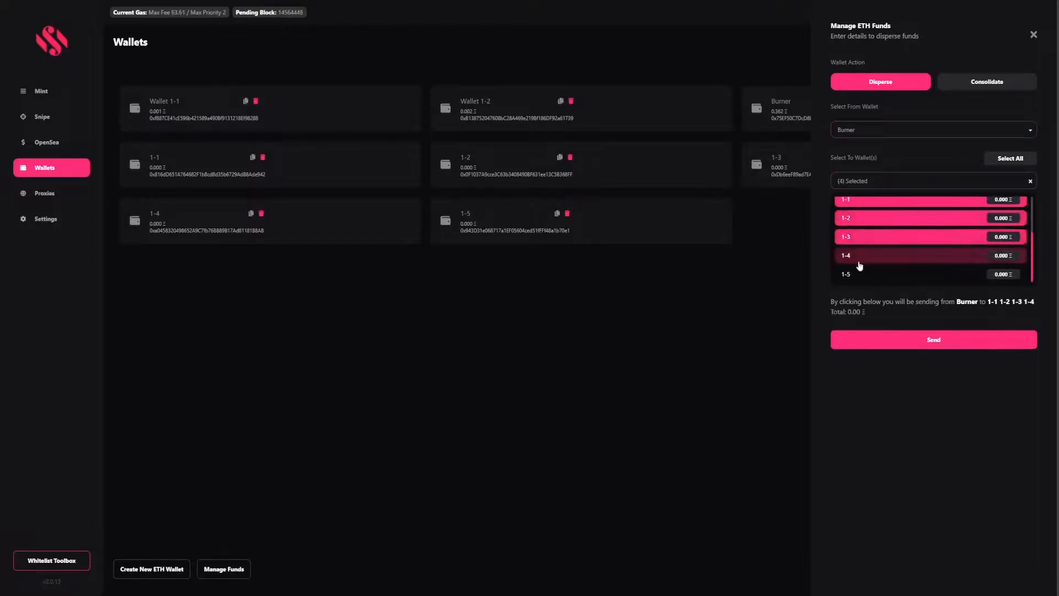
click(861, 274)
click(918, 158)
Enter 0.05 ETH per wallet and set current gas fees (62.67 gas, priority 2)
click(884, 226)
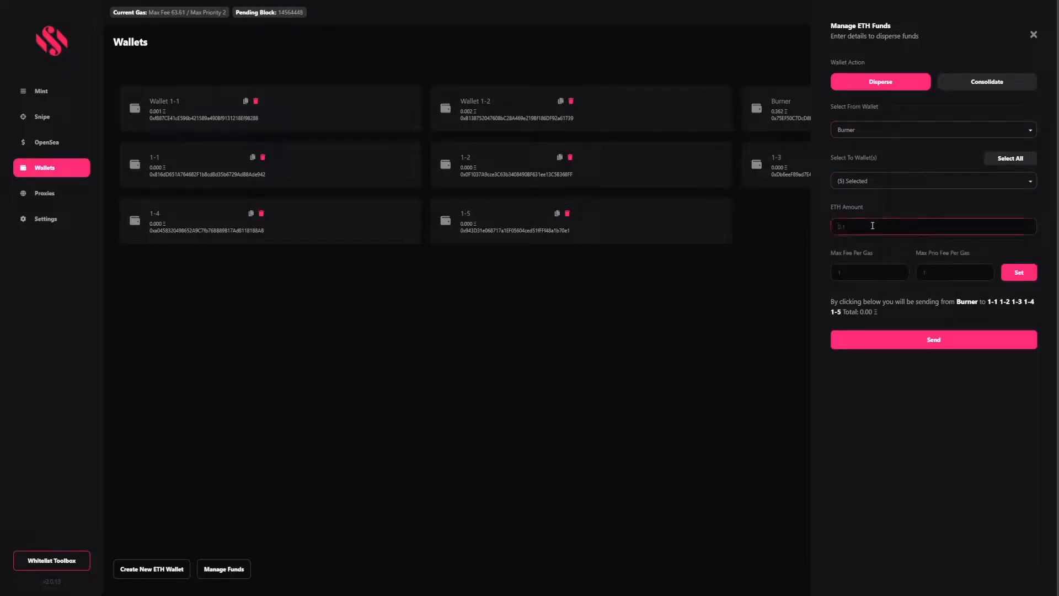
text(0.05)
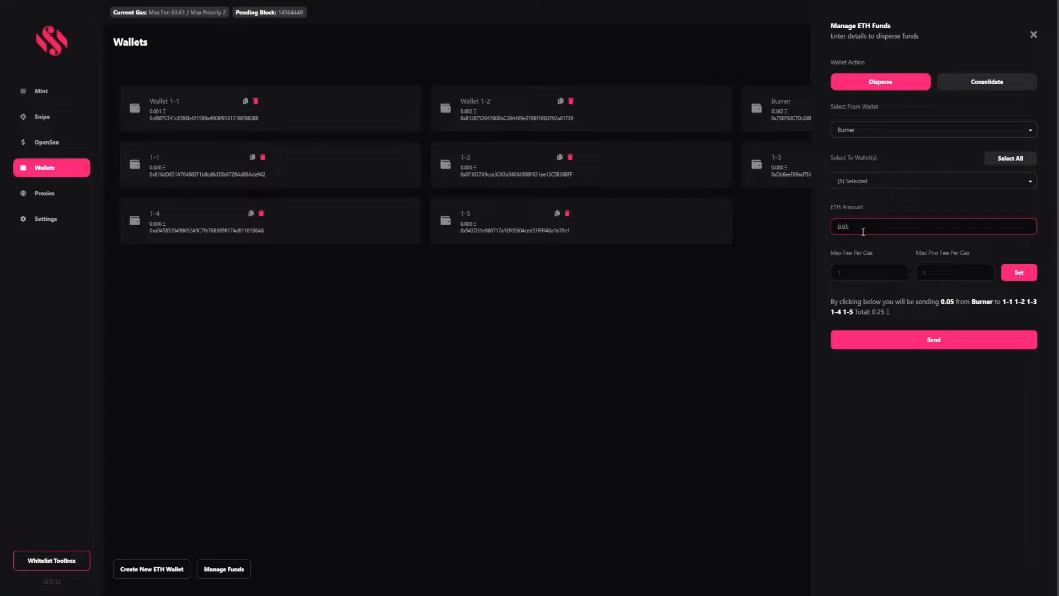
click(1018, 276)
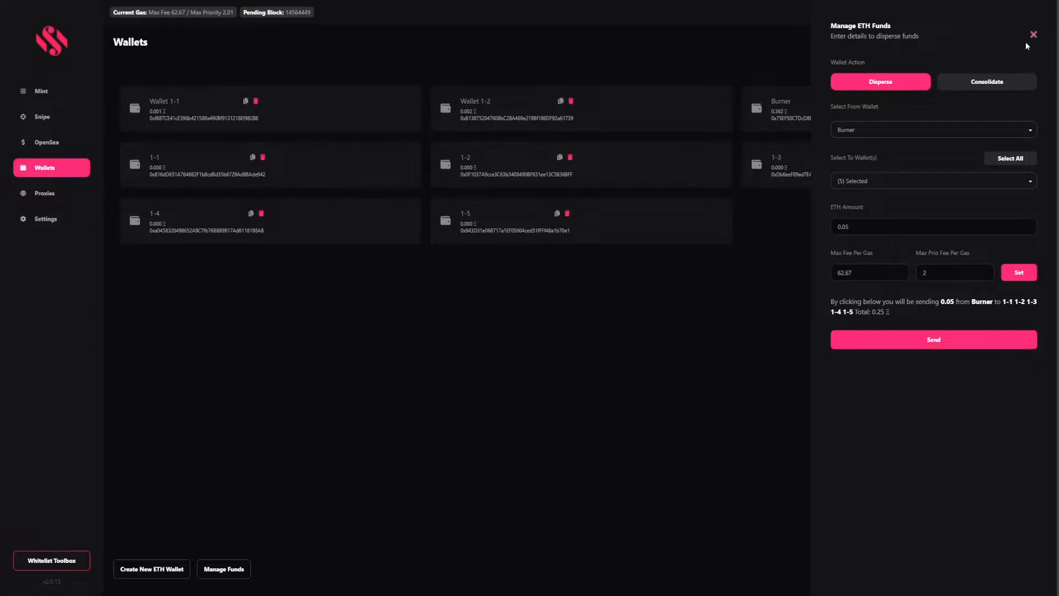
click(991, 88)
Select wallets 1-1 through 1-5 as the consolidation sources
click(905, 130)
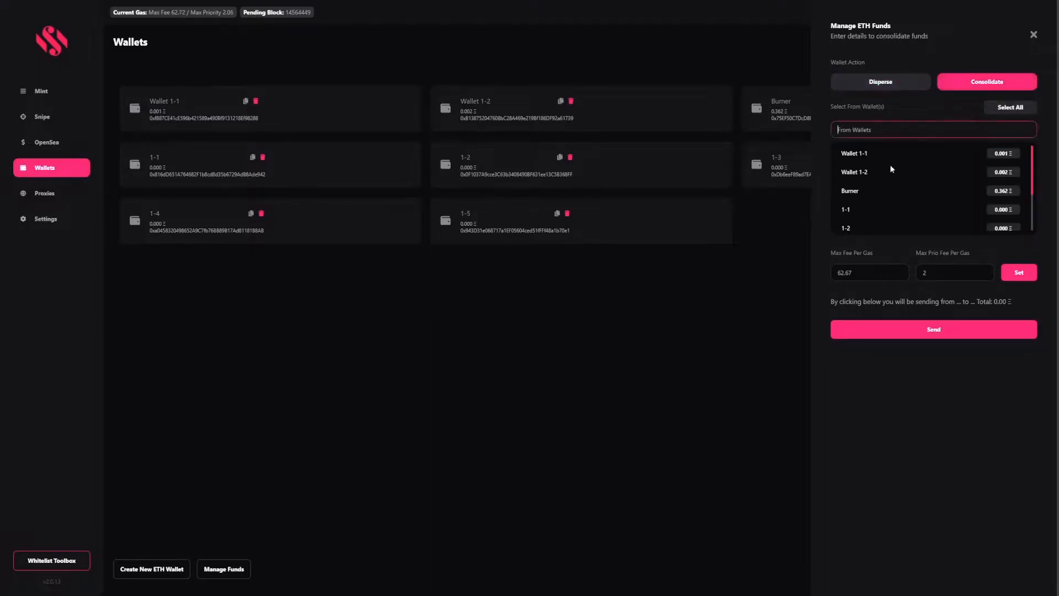
click(859, 209)
scroll(883, 188, down, 2)
click(878, 188)
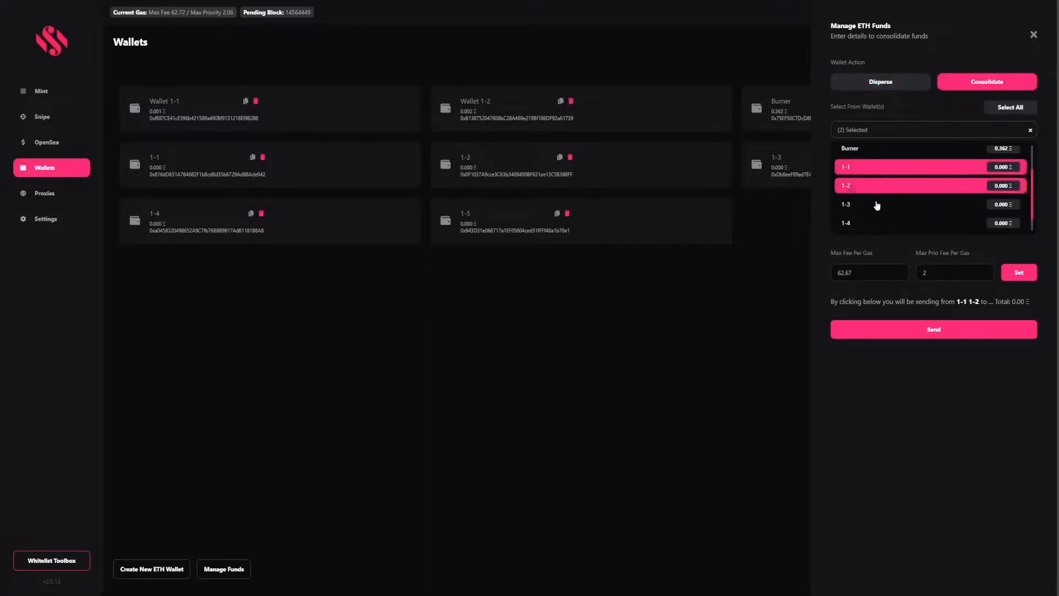
click(880, 205)
scroll(886, 212, down, 1)
click(886, 210)
click(878, 224)
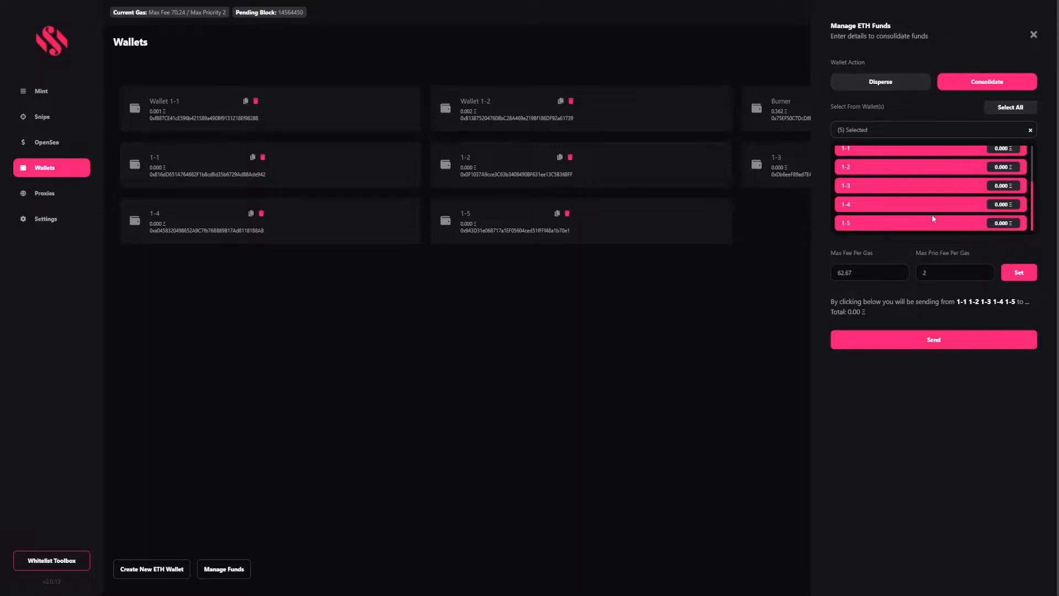
click(823, 210)
Set Burner as the destination, amount 50, and refresh gas to max fee 68.9
click(869, 183)
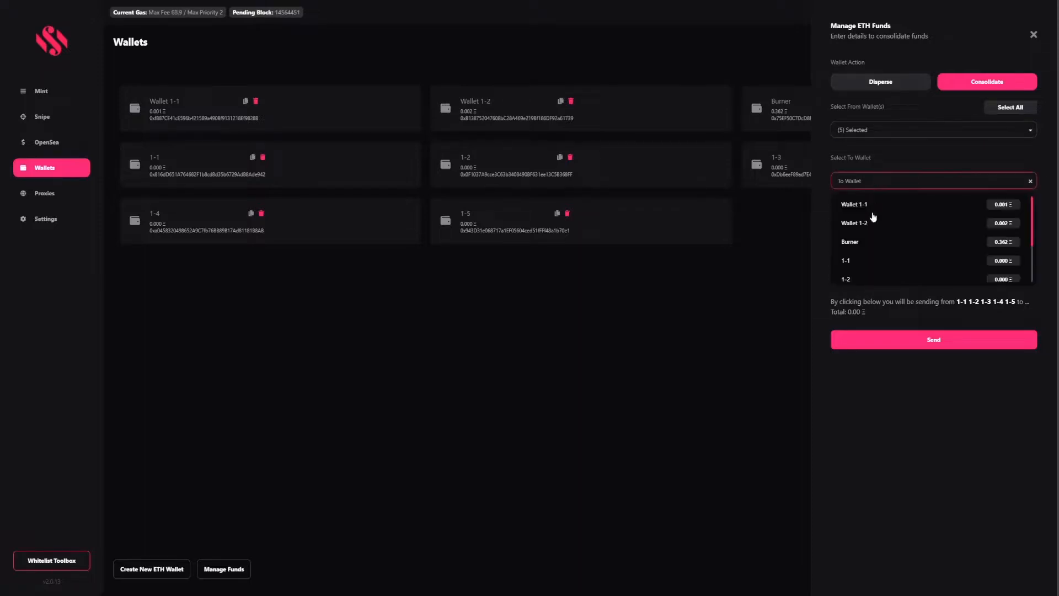
click(870, 240)
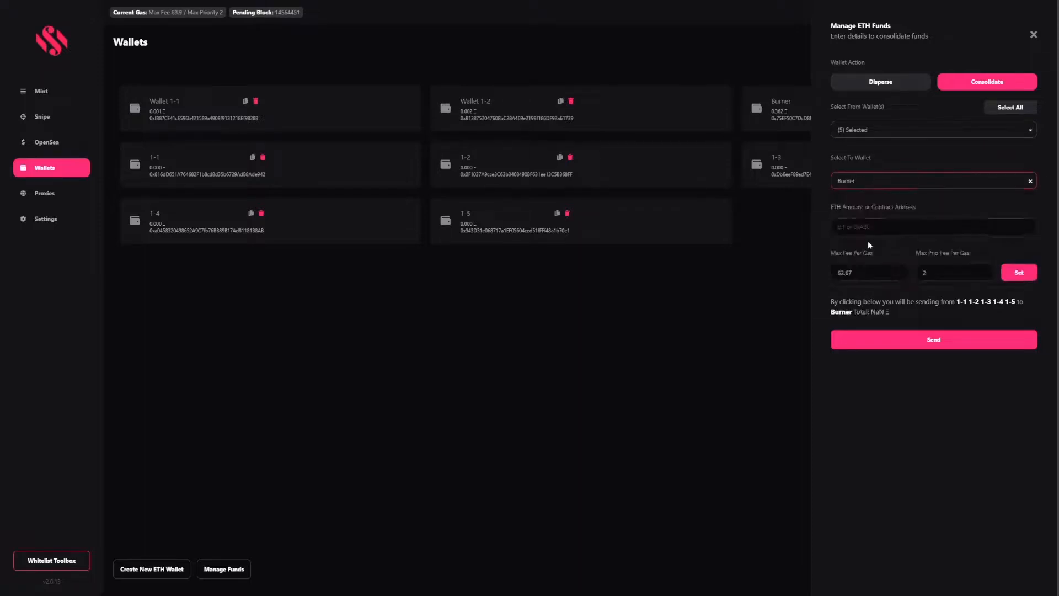
click(890, 223)
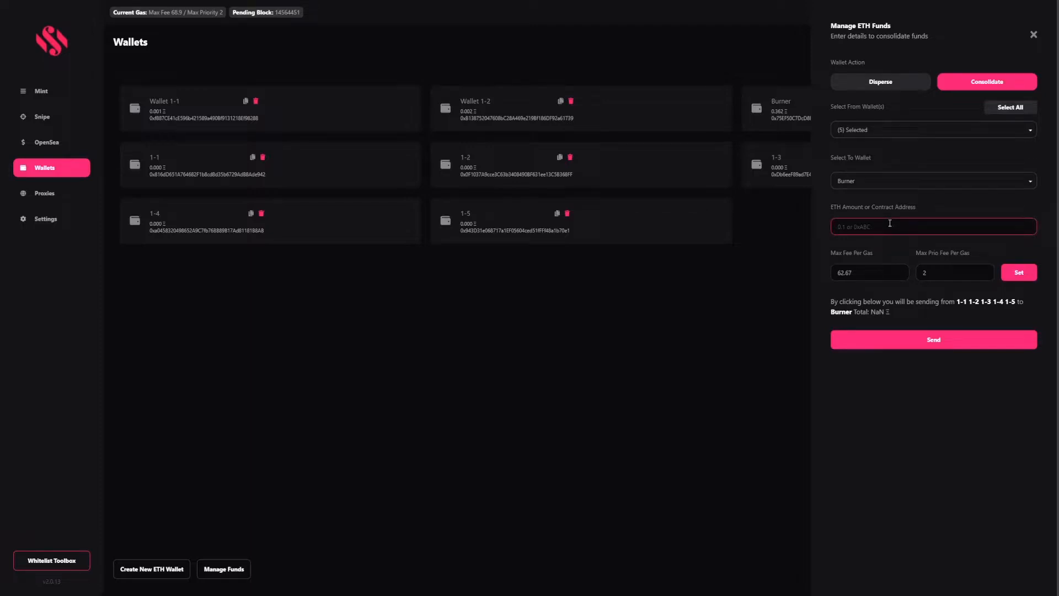
text(50)
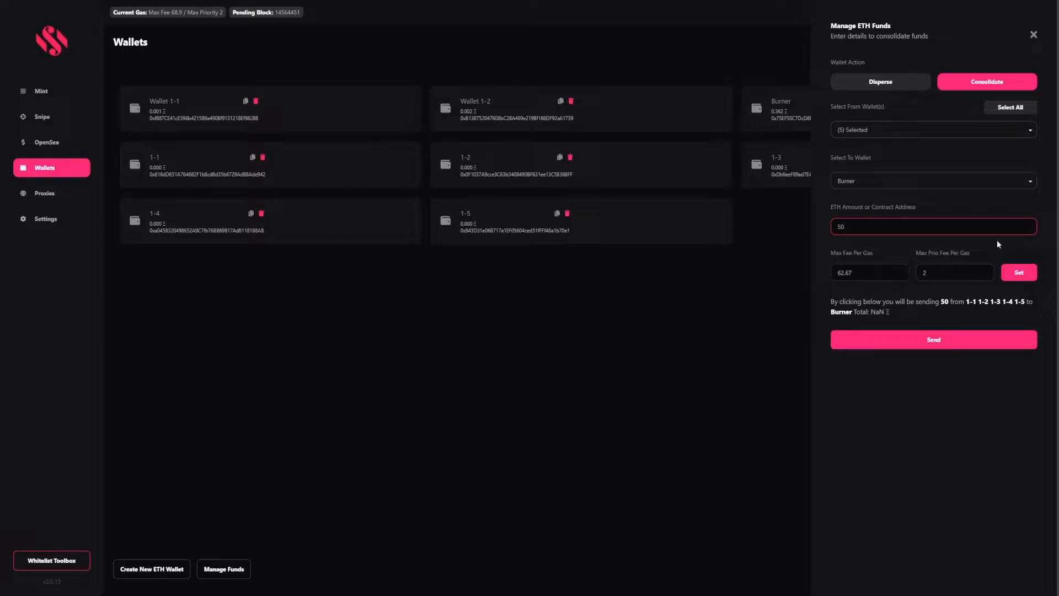
click(1020, 274)
click(860, 222)
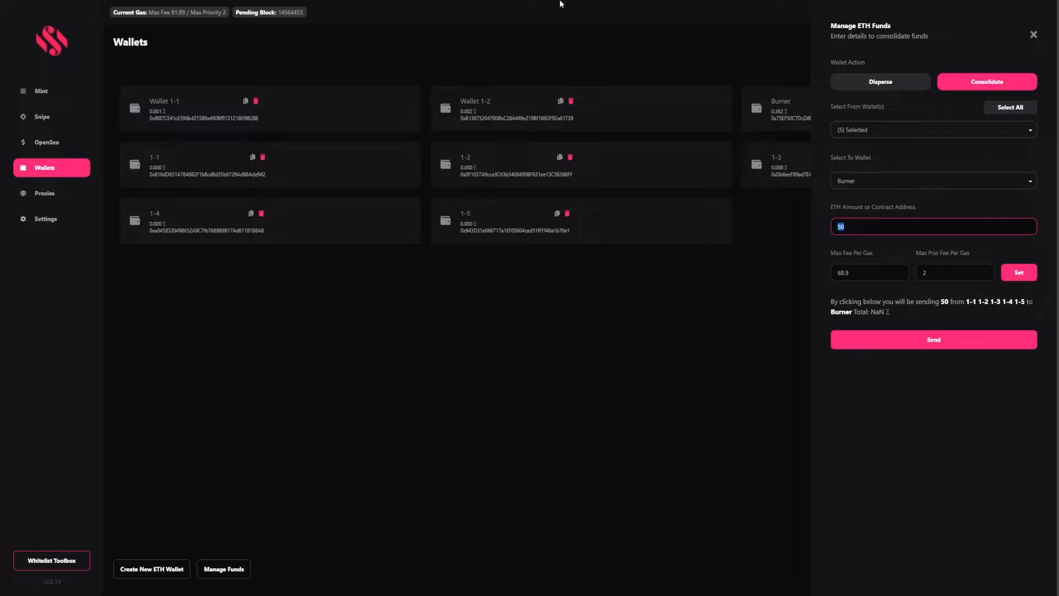
Close the Manage ETH Funds panel and go to the Proxies page
click(1032, 34)
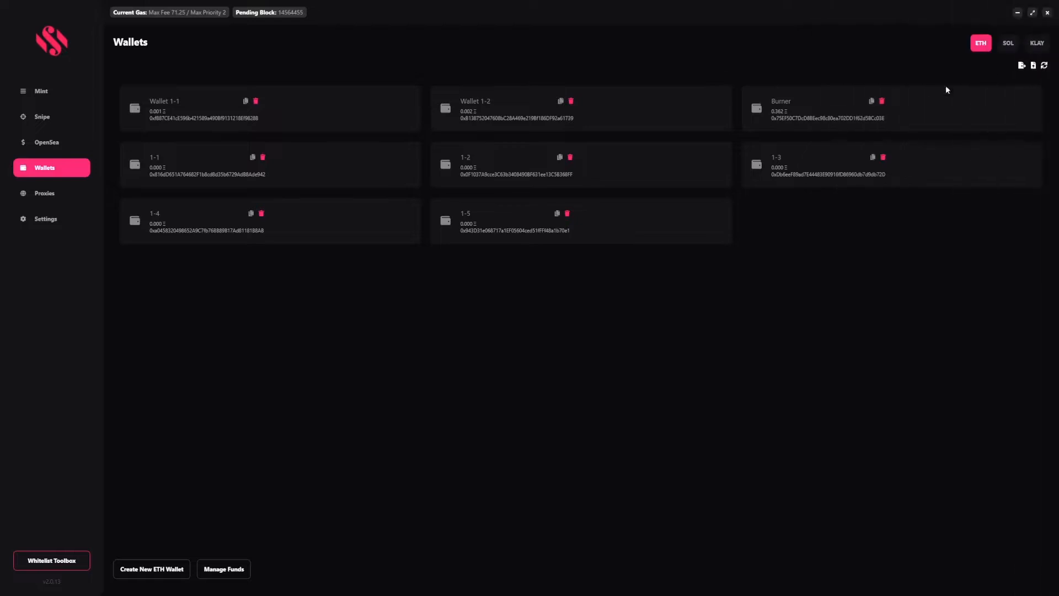
click(74, 197)
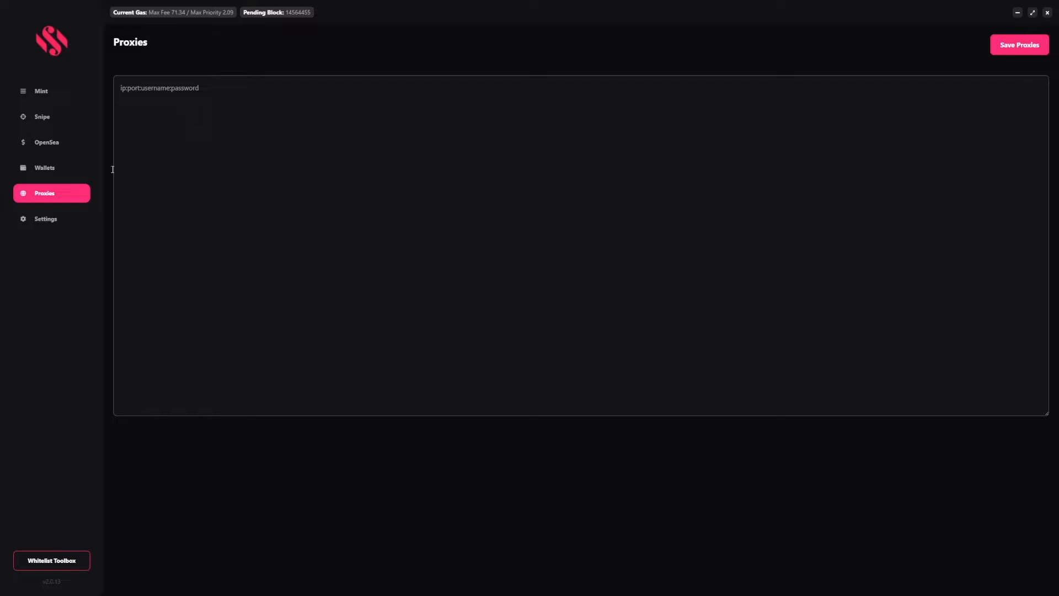
Open Settings to show the webhook, Blocknative and captcha keys and Alchemy default RPC
click(54, 221)
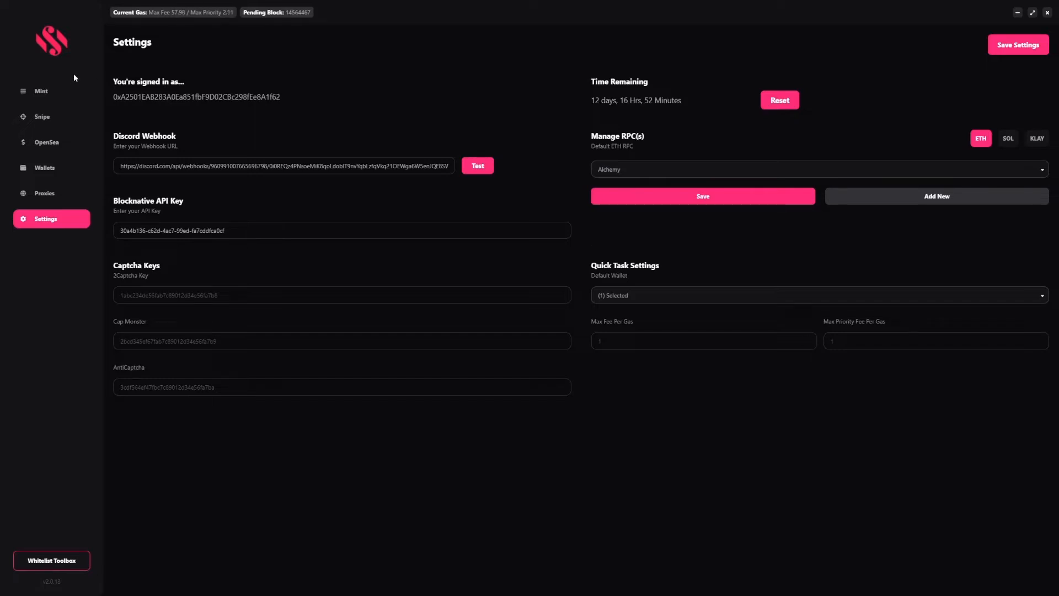
Visit Mint and Settings, then switch to the Whitelist Toolbox with its empty Tasks page
click(65, 103)
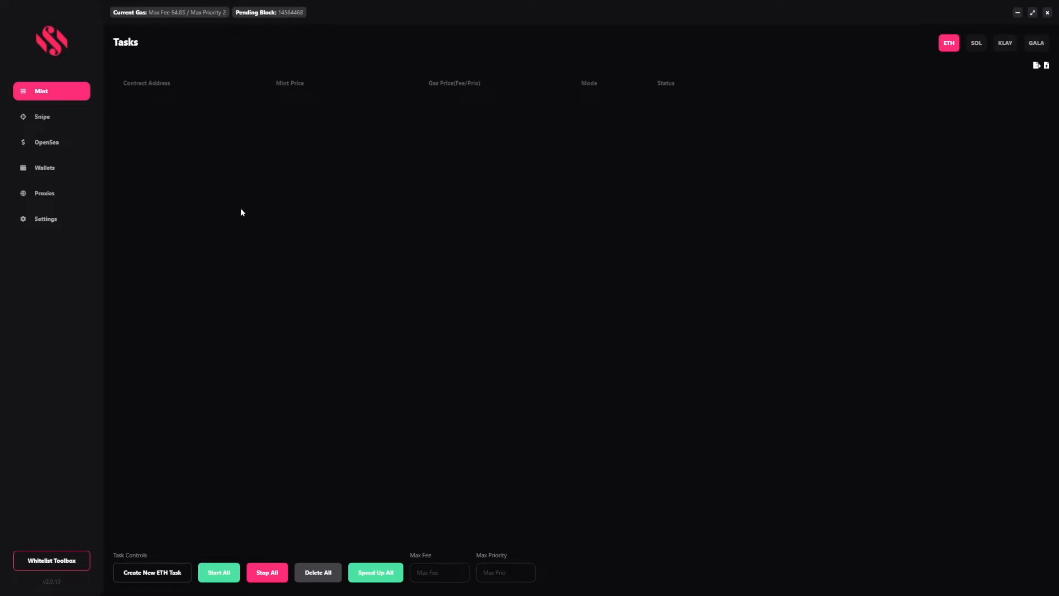
click(64, 218)
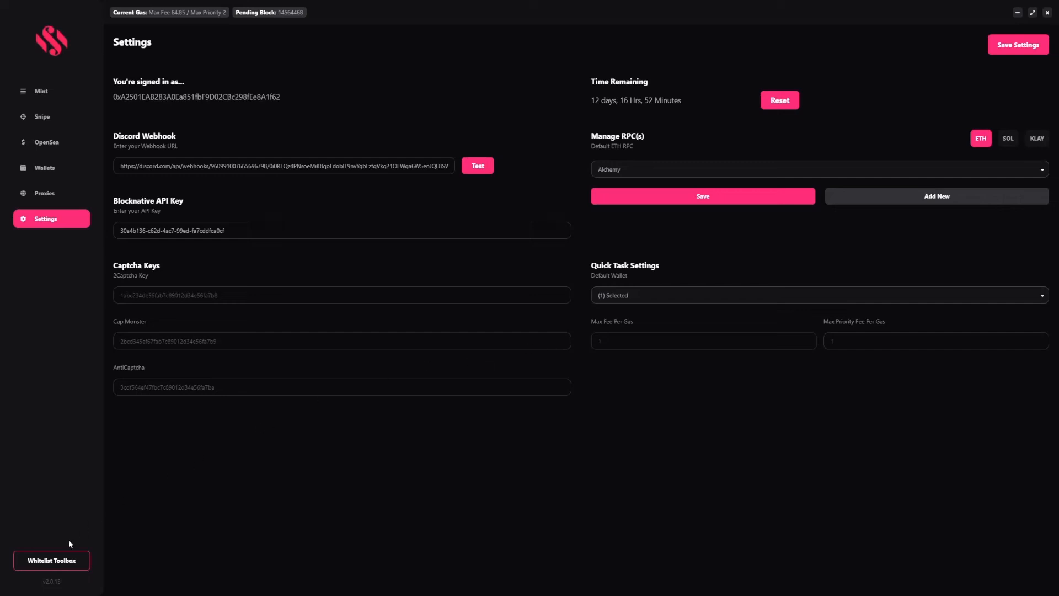
click(47, 561)
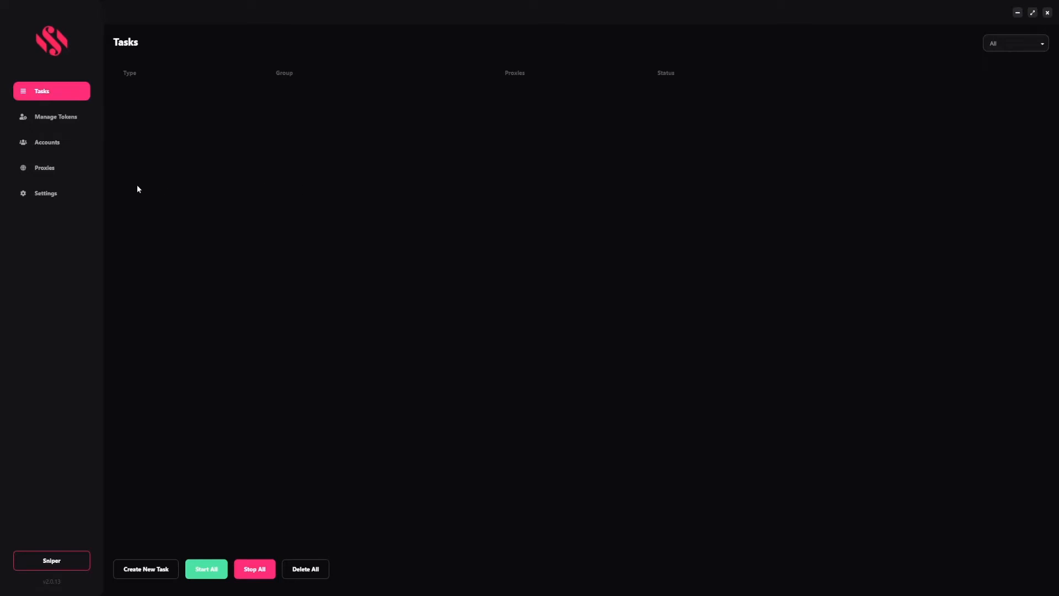
click(143, 561)
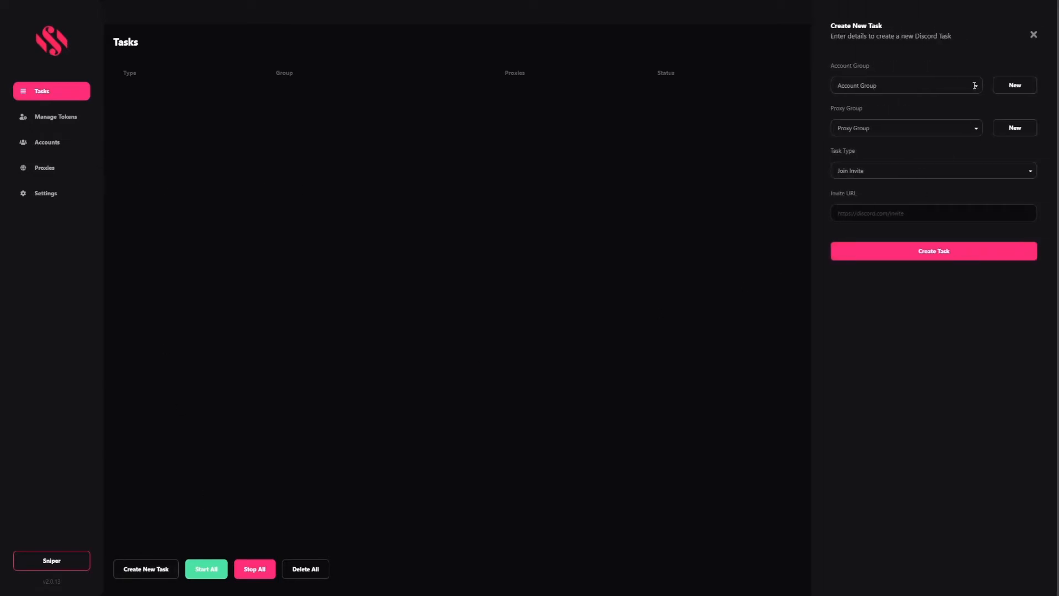
click(875, 173)
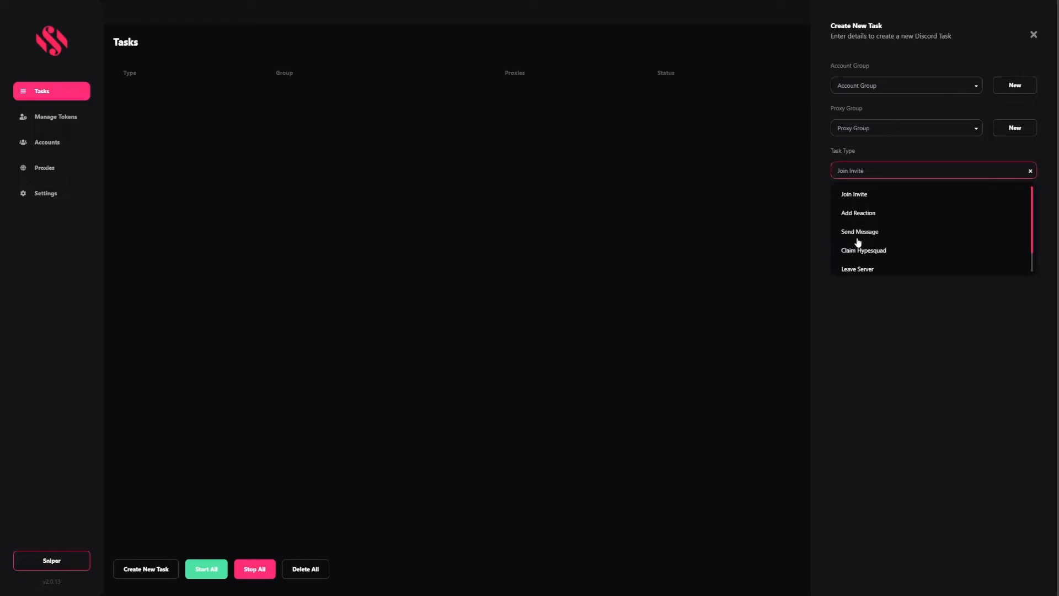
text(11)
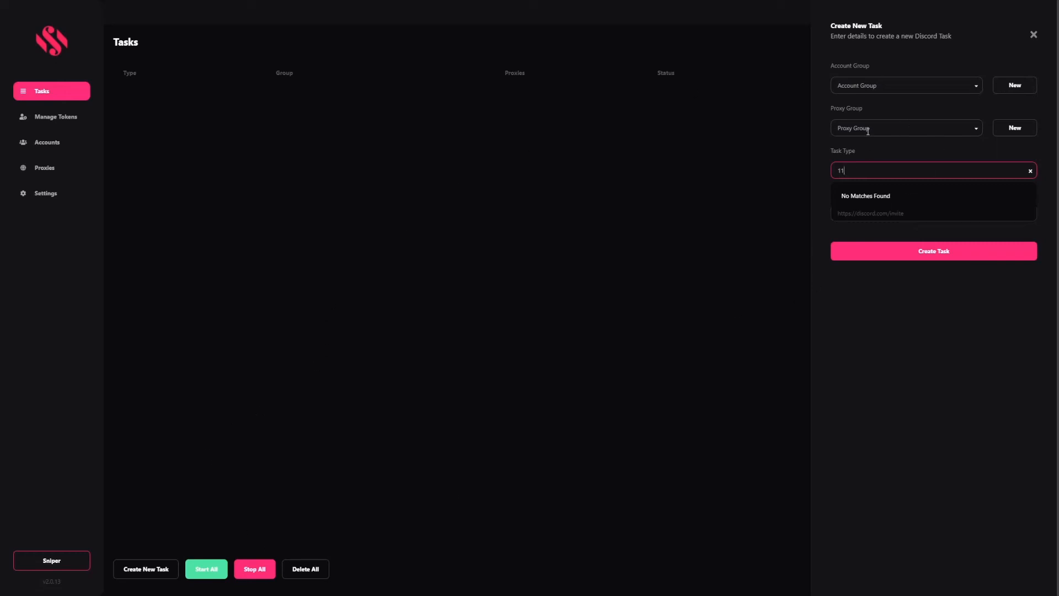
click(1035, 36)
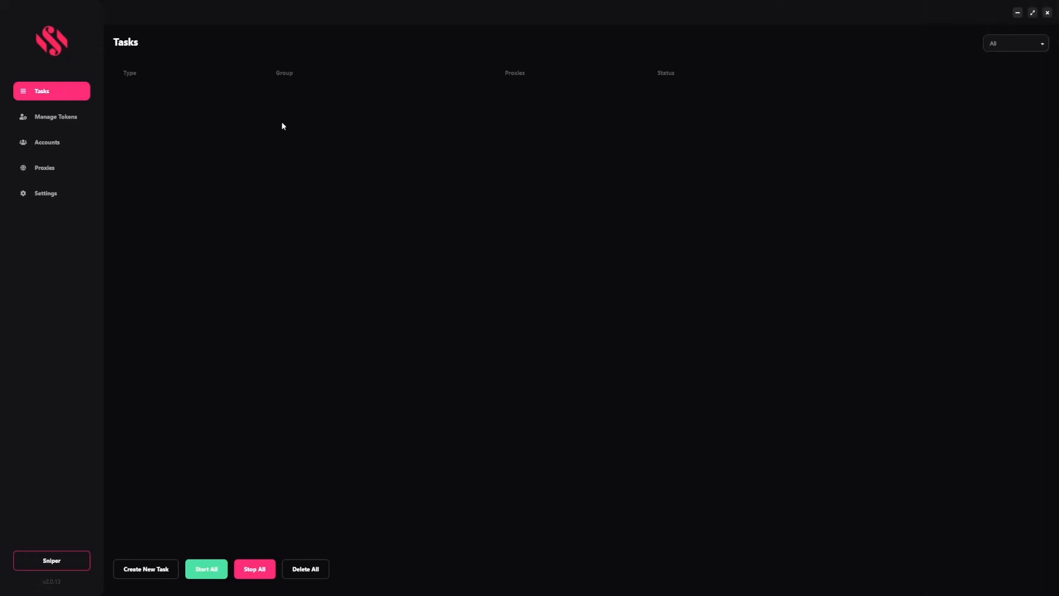
Back in Sniper mode, browse the SOL, KLAY and GALA tabs, then open and close a new GALA task form
click(67, 560)
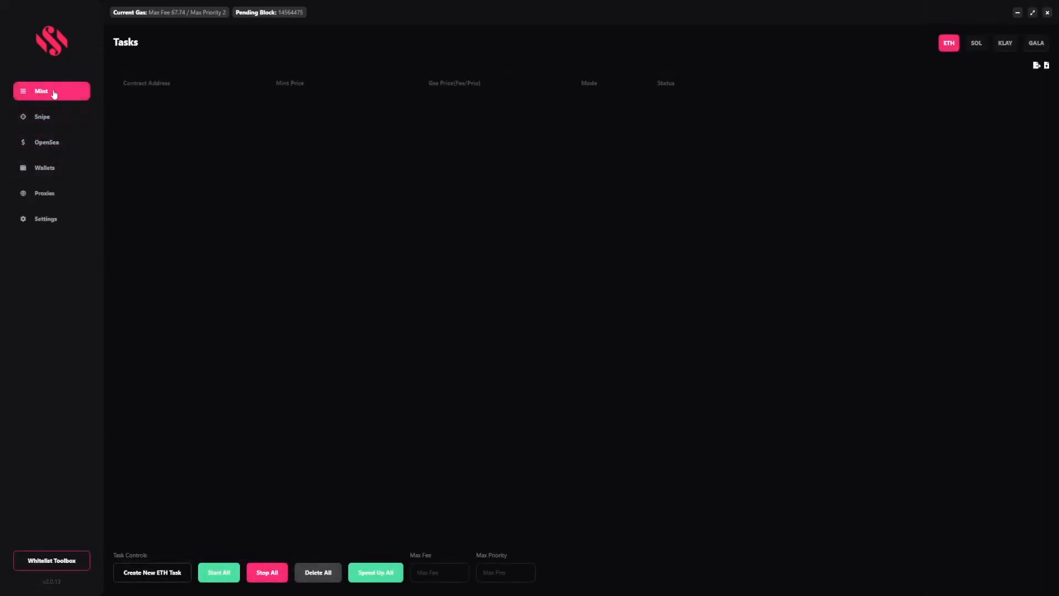
click(975, 47)
click(1003, 47)
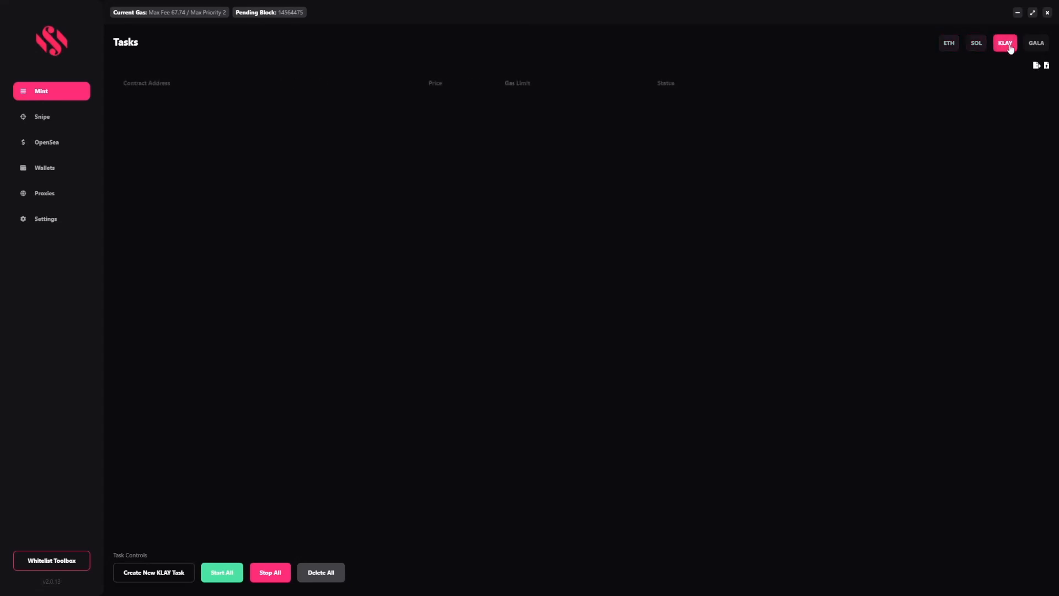
click(1035, 47)
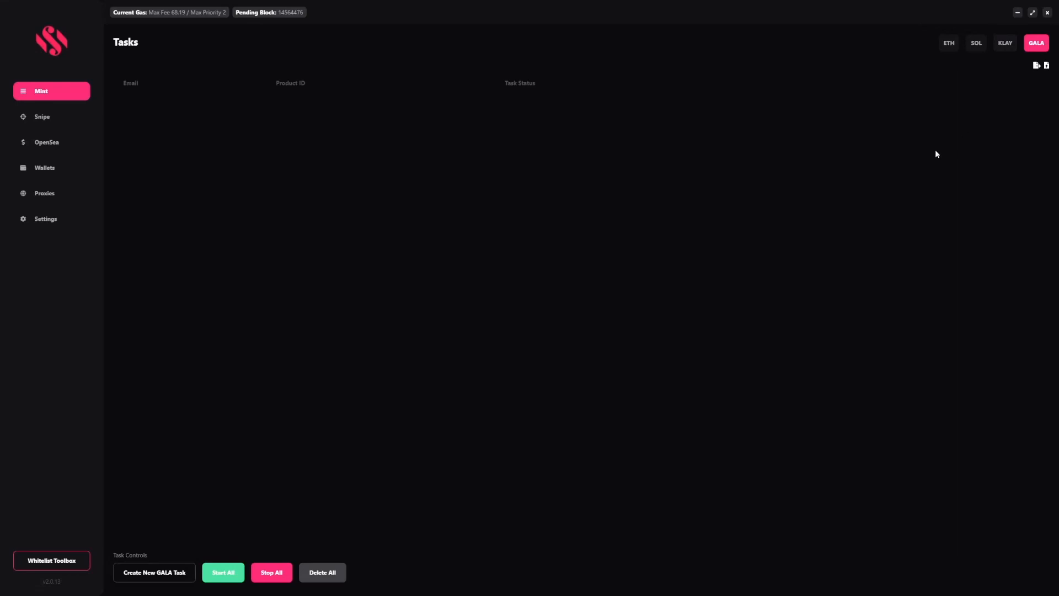
click(192, 565)
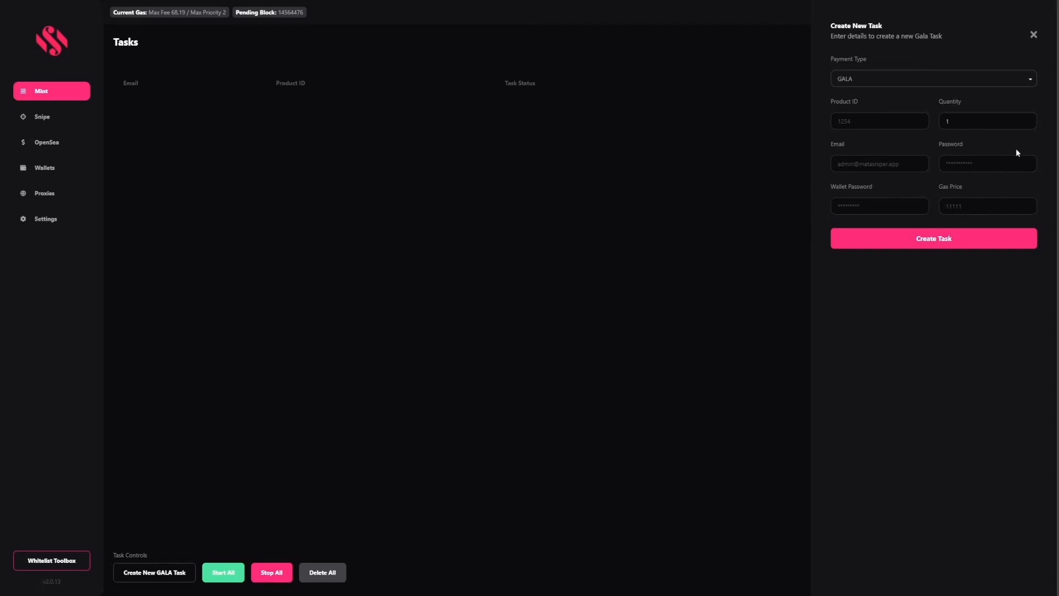
click(1034, 34)
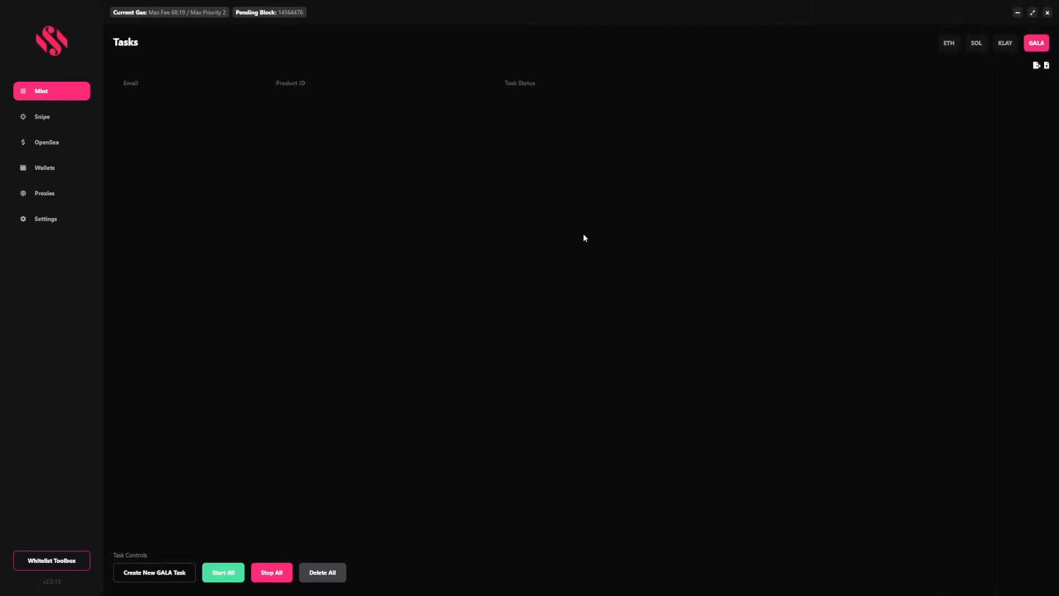